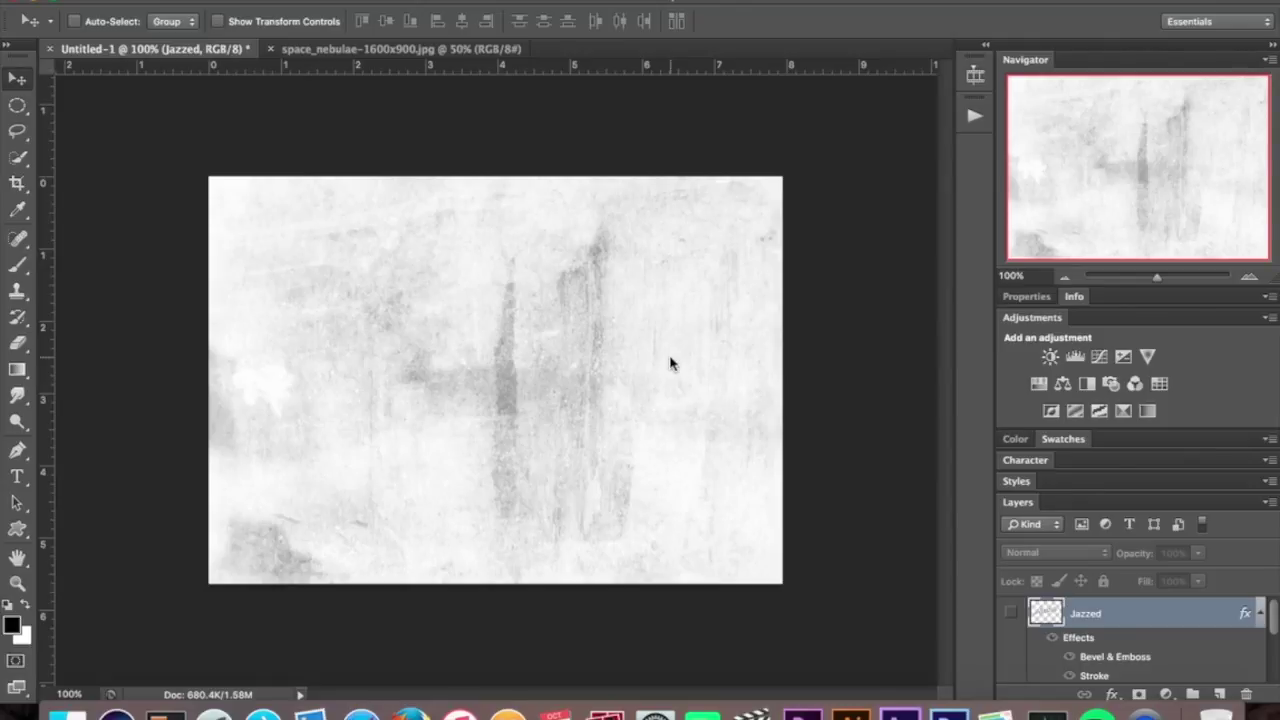
# Step: Add the text "Jazzed" as a new type layer and move it to the centre of the canvas
pyautogui.click(18, 478)
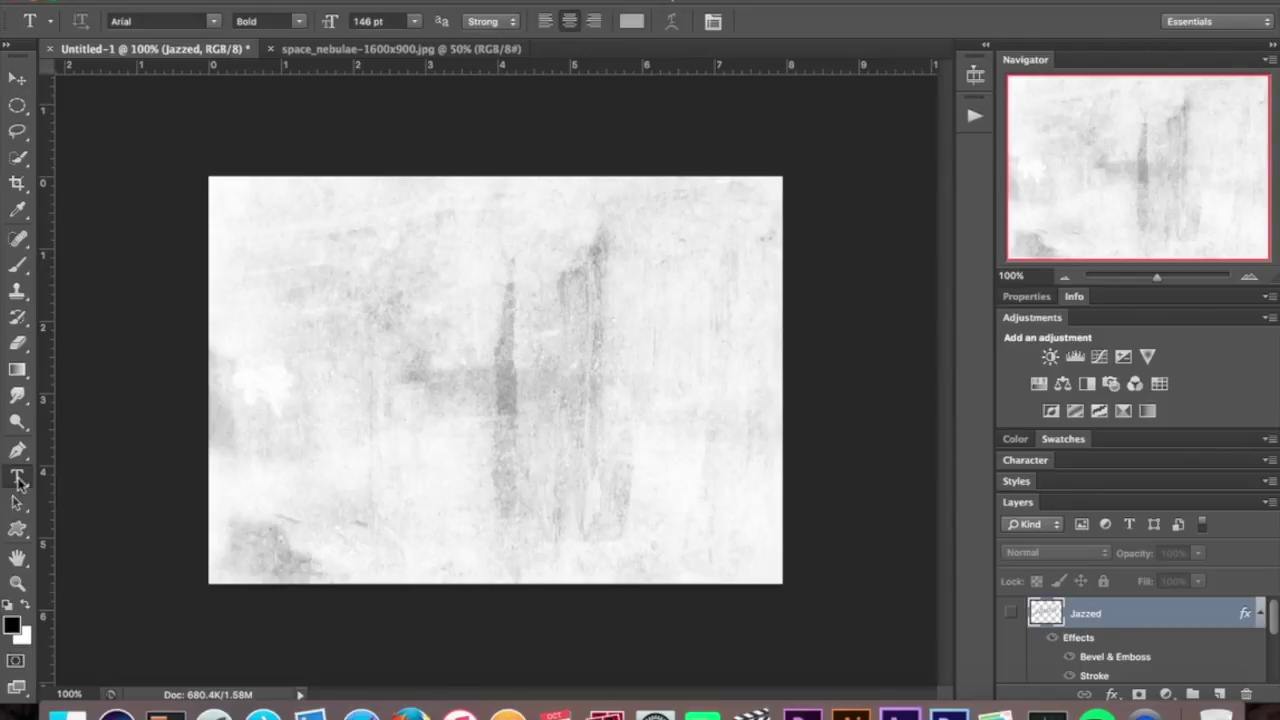
pyautogui.click(462, 320)
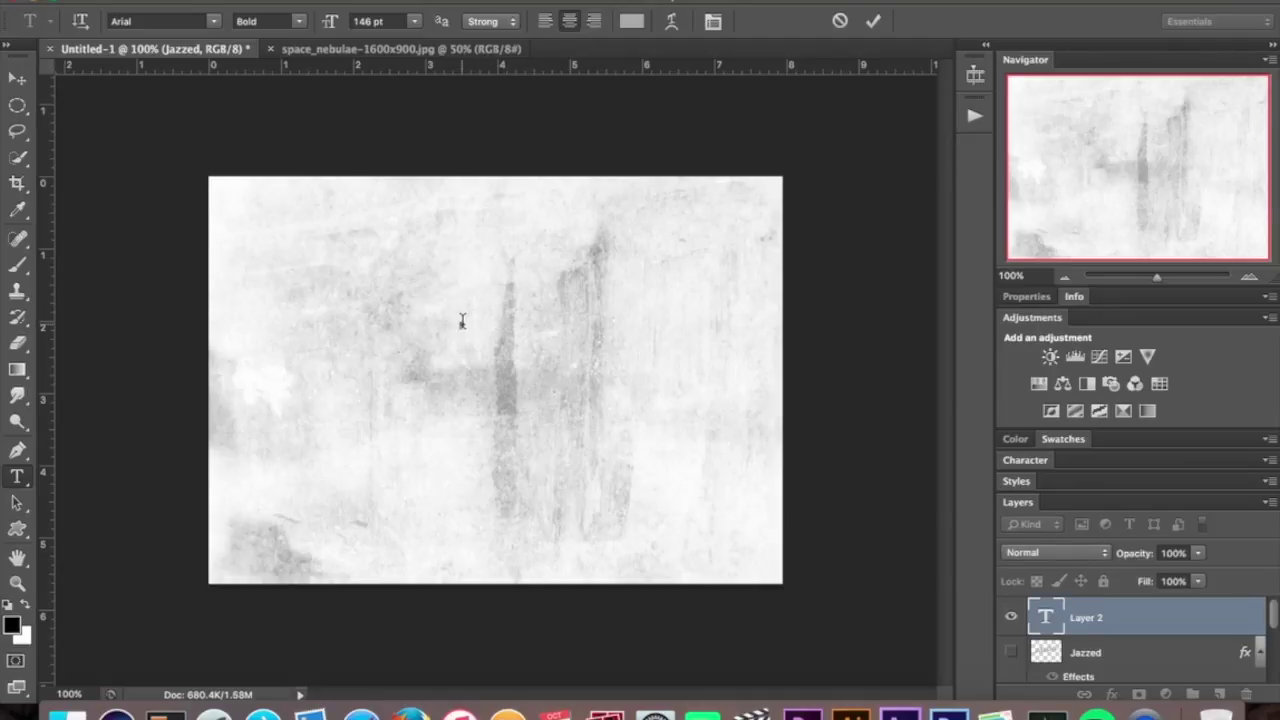
pyautogui.write('Jazzed')
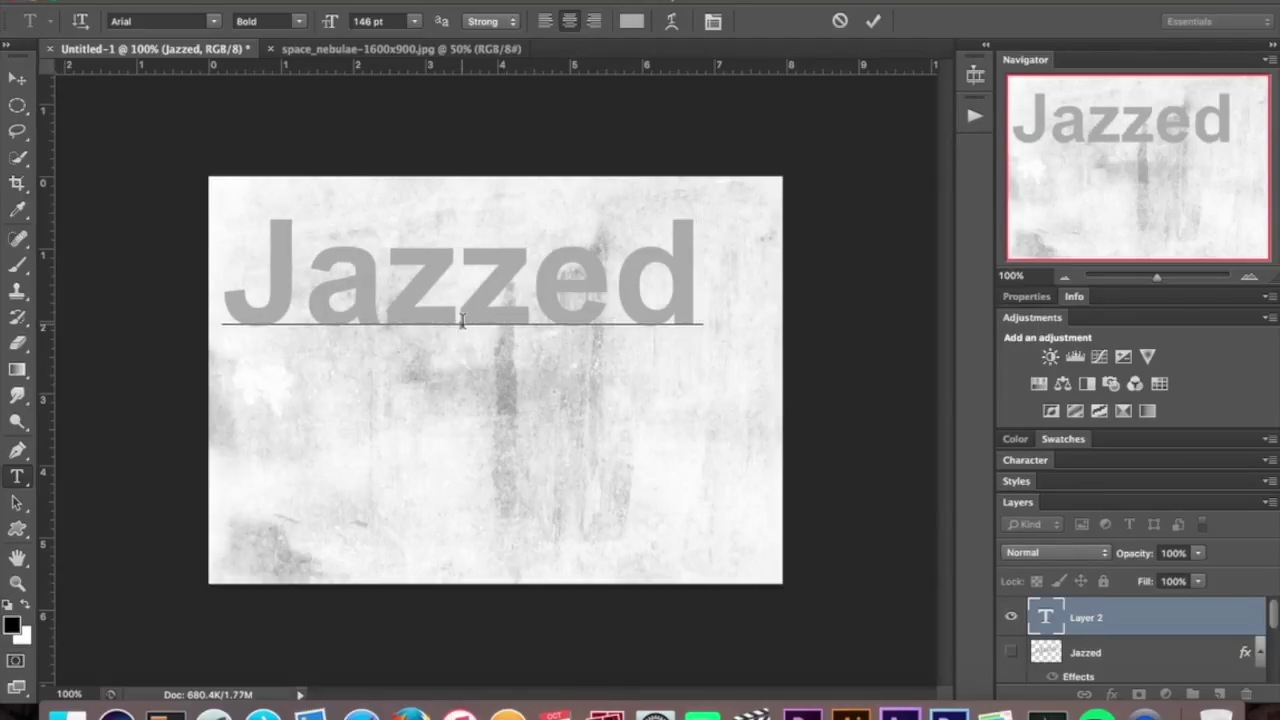
pyautogui.click(17, 77)
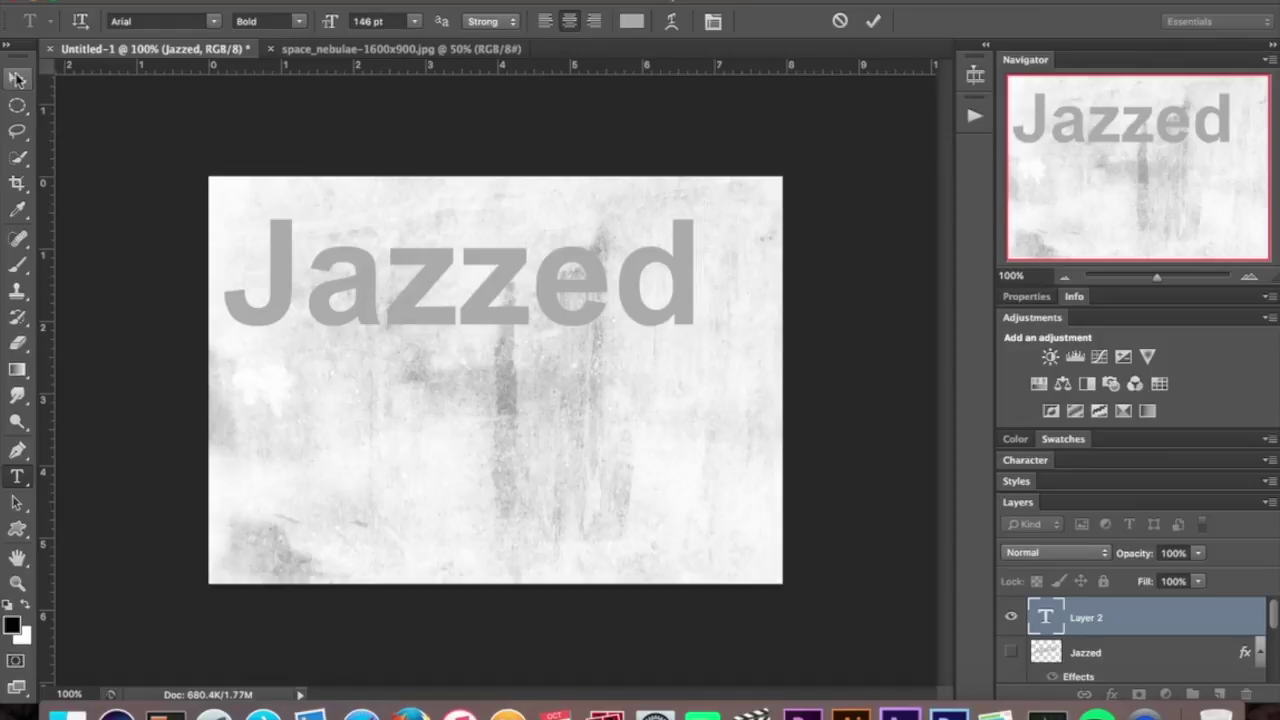
pyautogui.moveTo(370, 352); pyautogui.dragTo(394, 403)
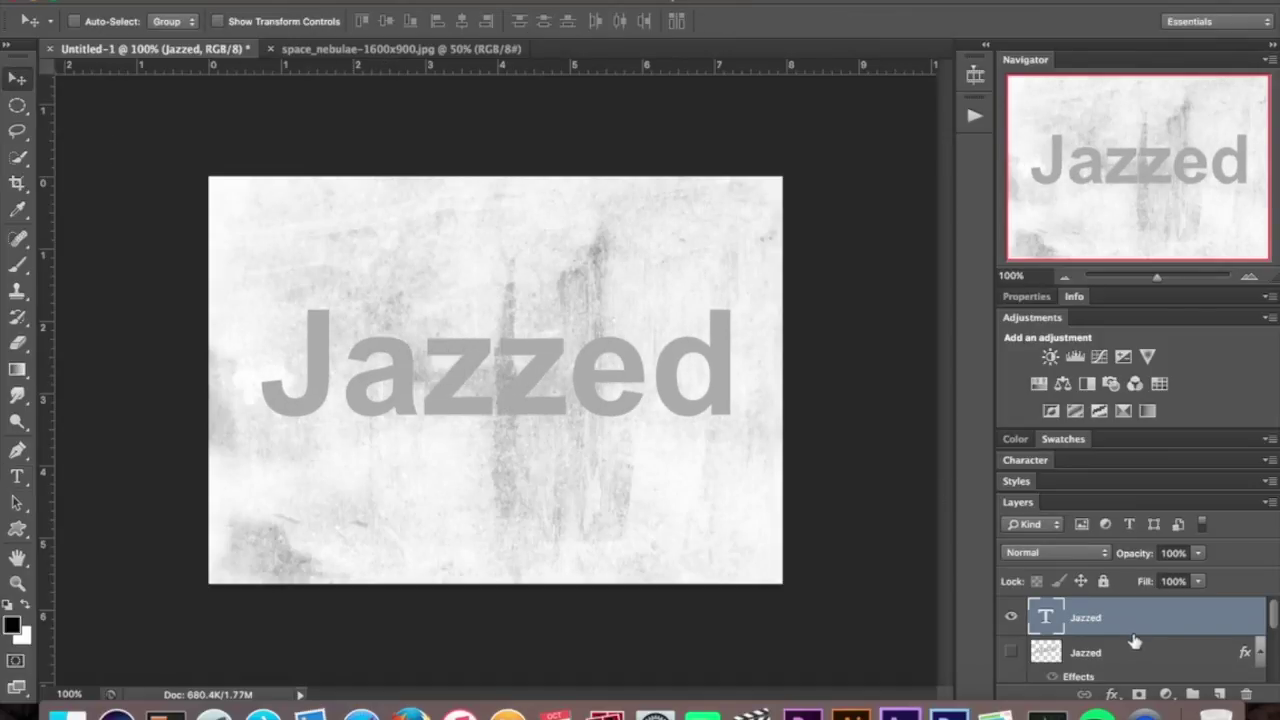
# Step: Rasterize the new Jazzed type layer
pyautogui.rightClick(1129, 627)
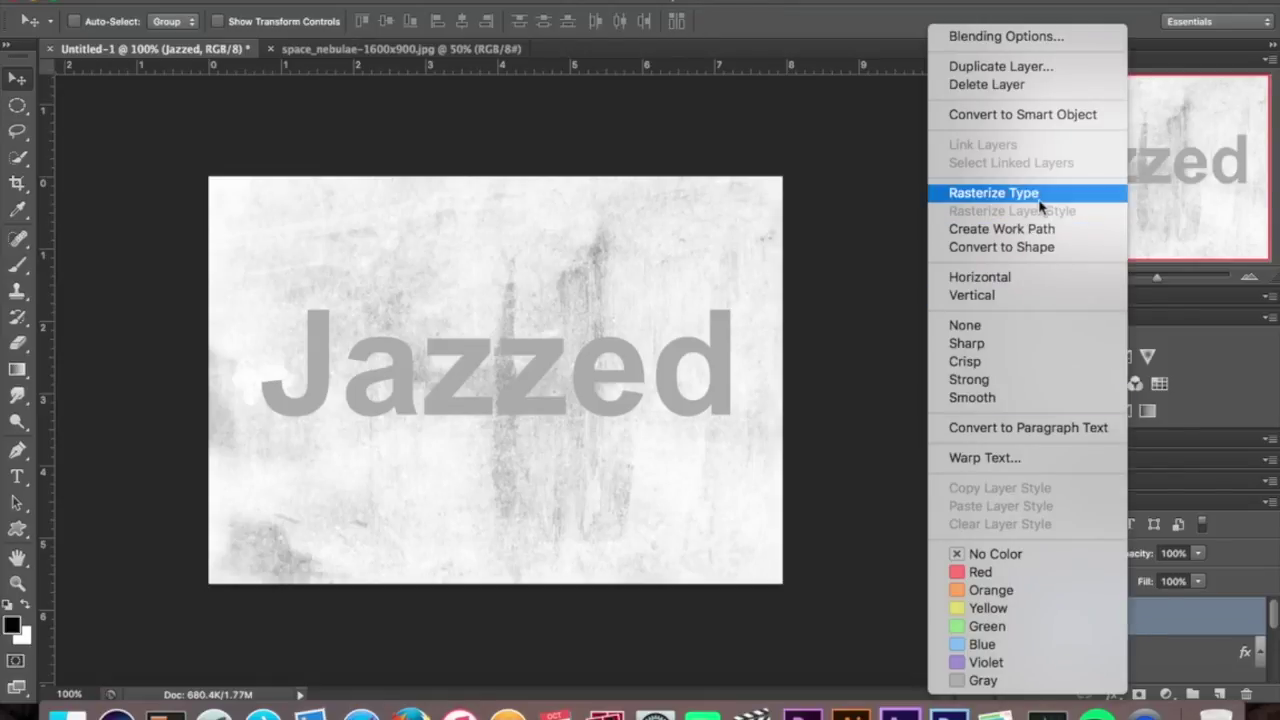
pyautogui.click(1218, 621)
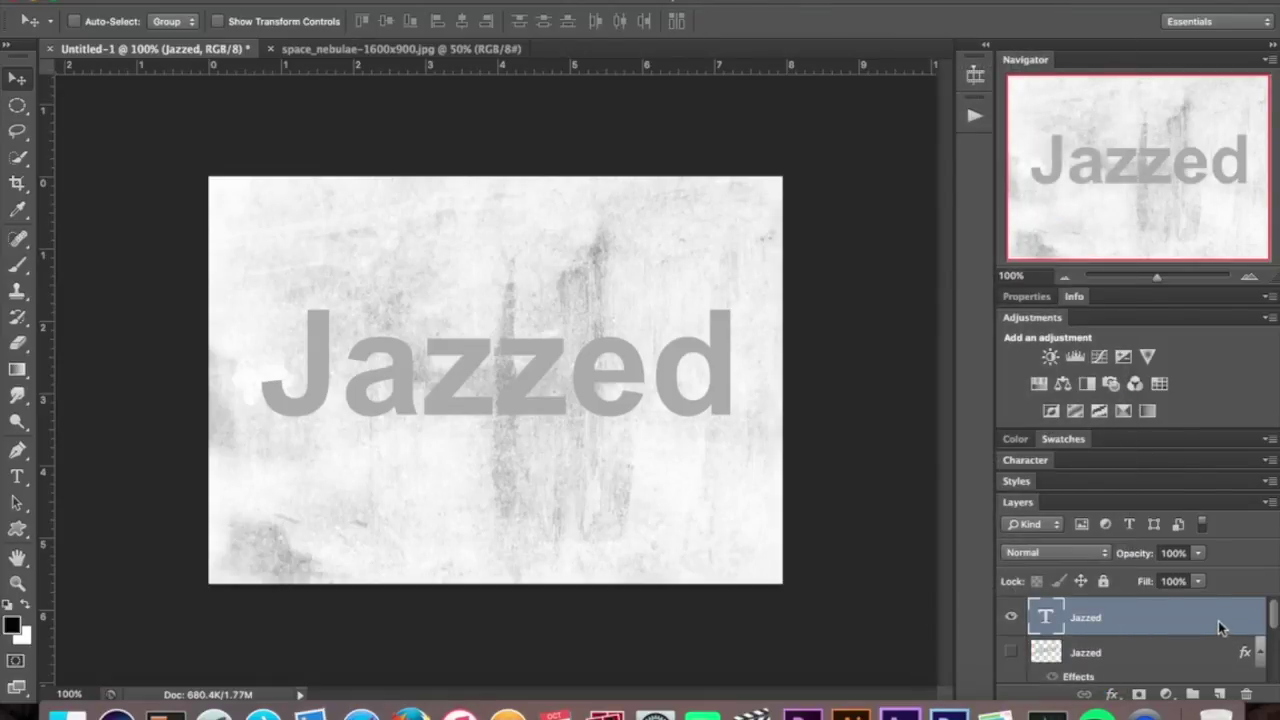
pyautogui.rightClick(1218, 621)
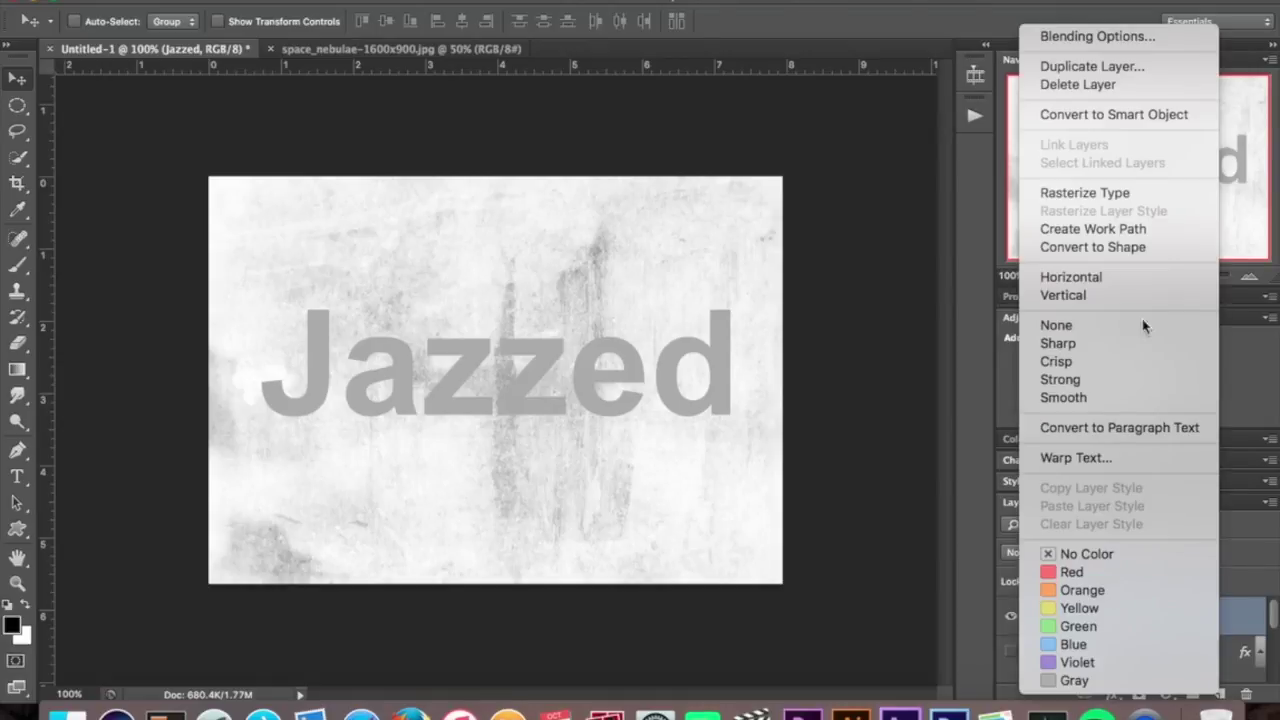
pyautogui.click(1127, 194)
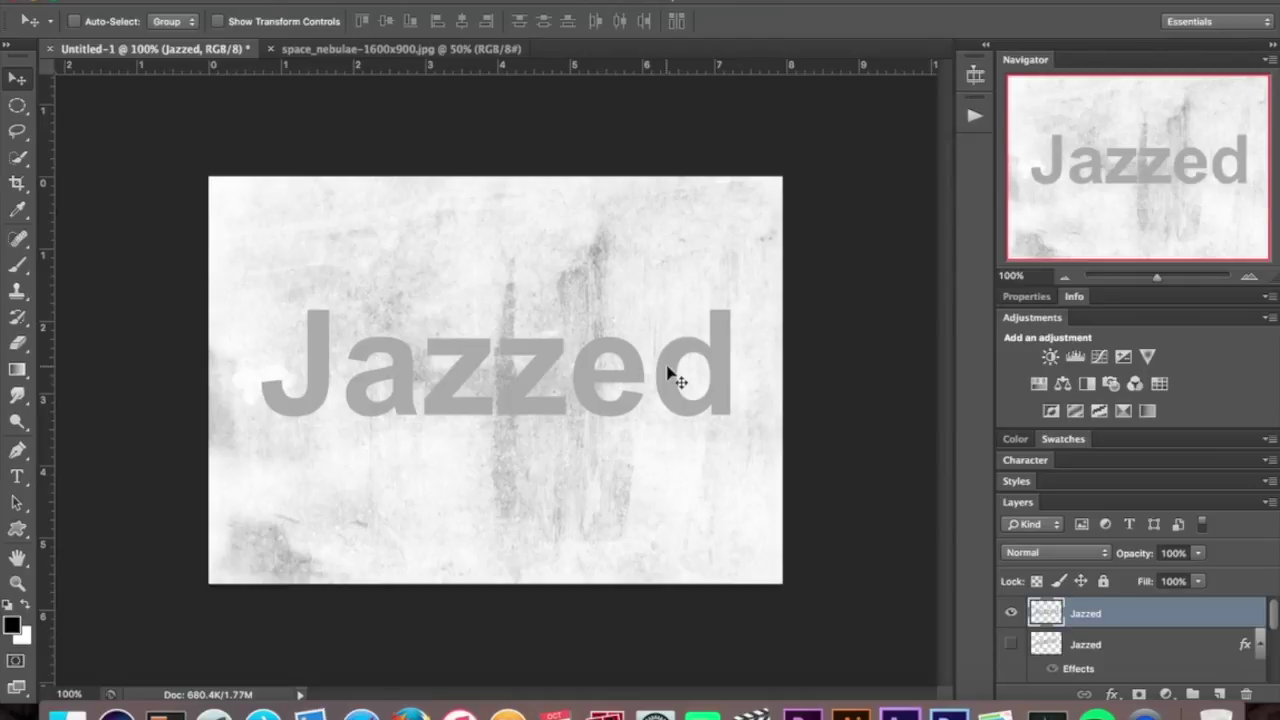
# Step: Distort the rasterized Jazzed lettering into a slanted, upward-rising shape, apply the transform, and delete that layer
pyautogui.press('super+t')
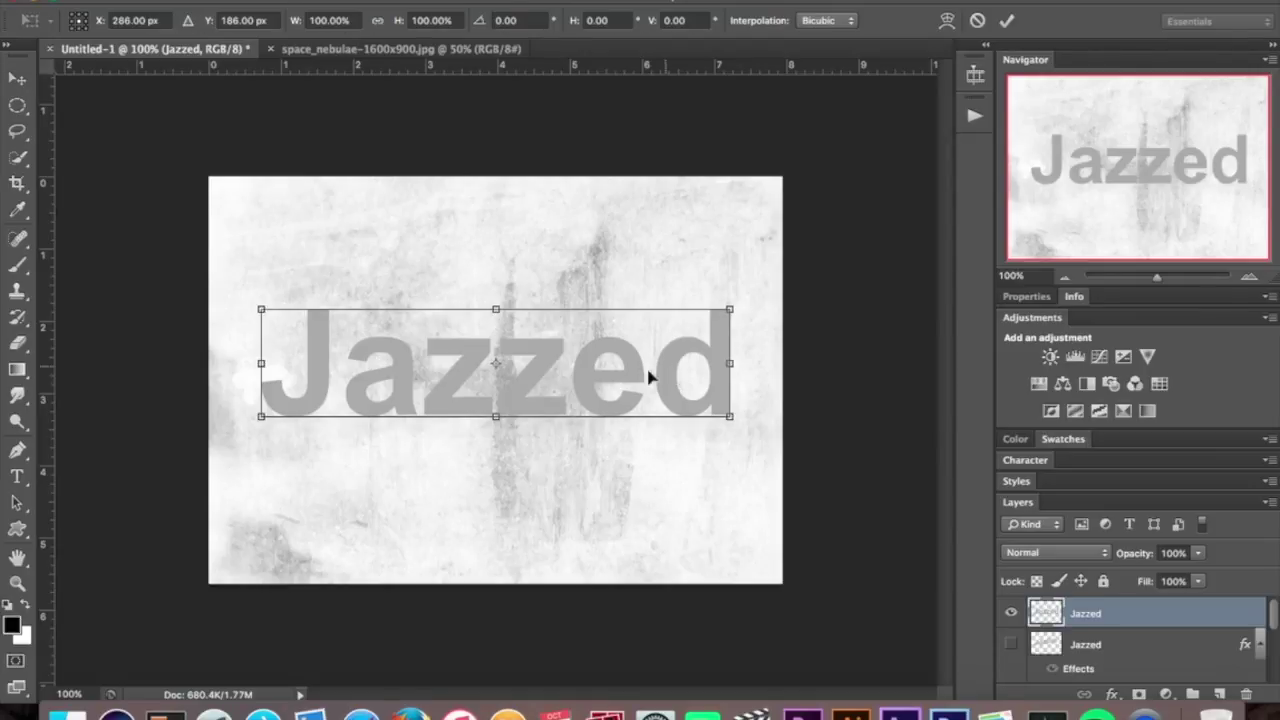
pyautogui.rightClick(554, 399)
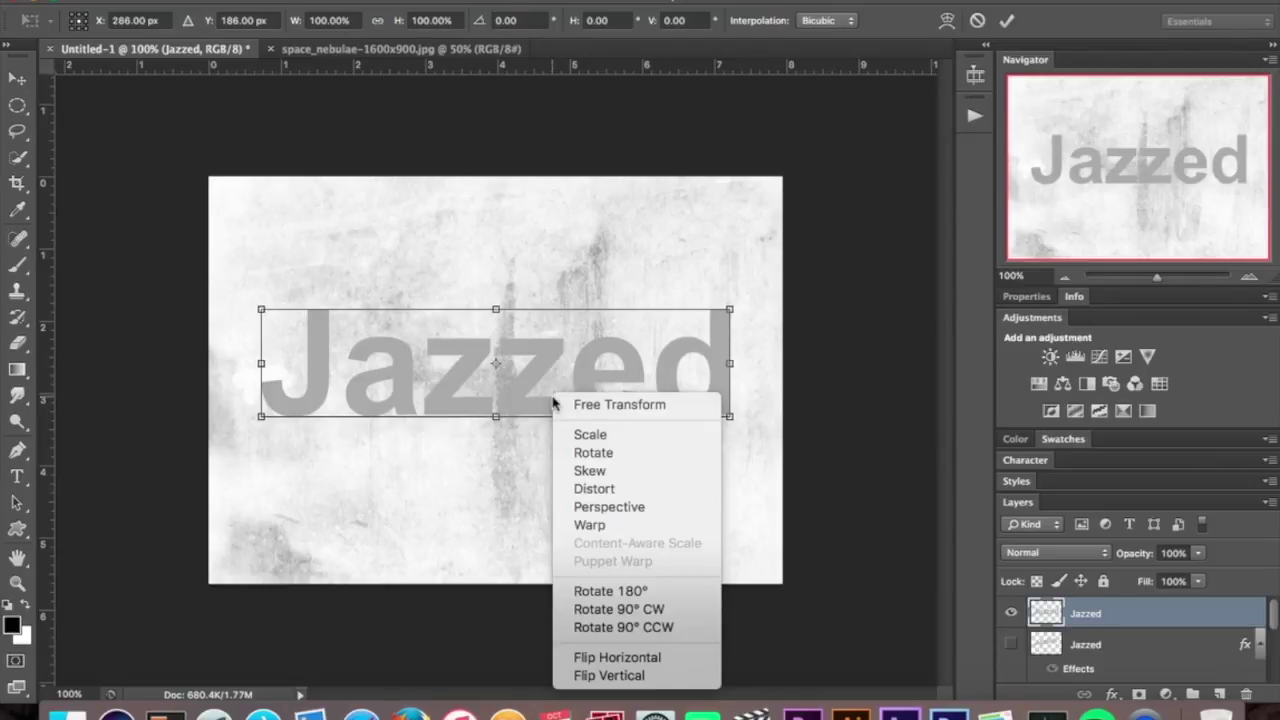
pyautogui.click(586, 489)
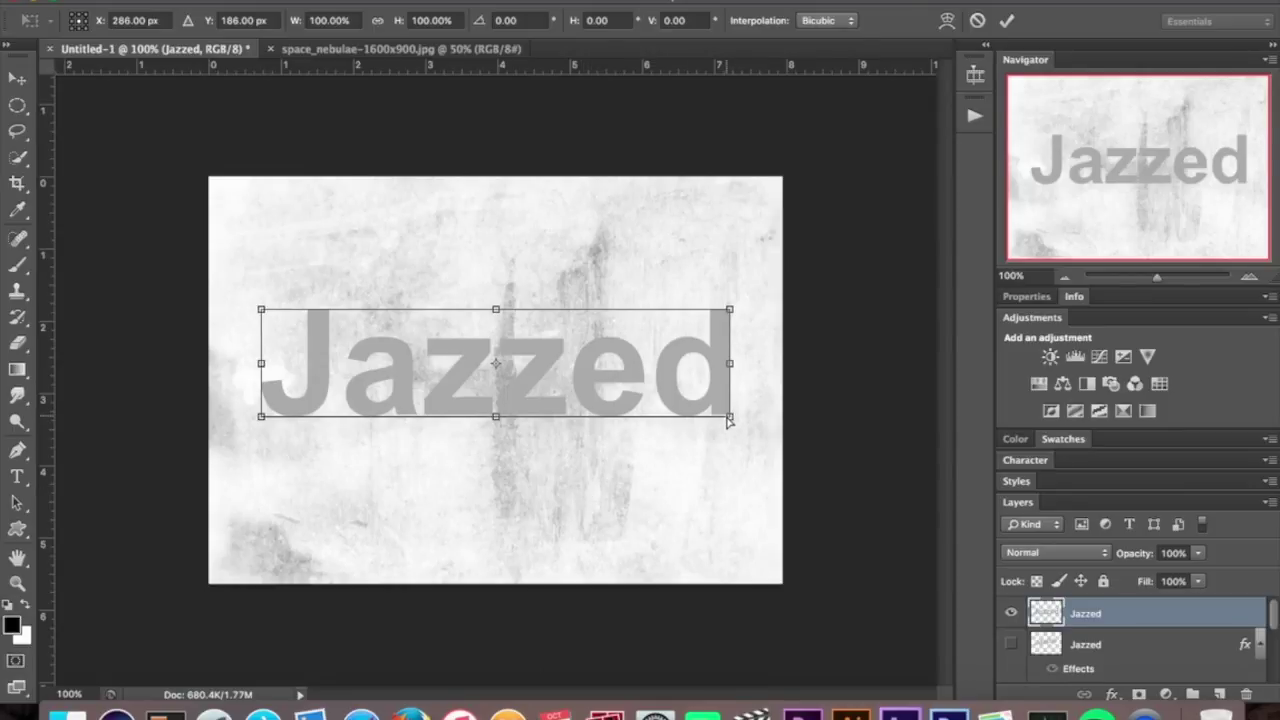
pyautogui.moveTo(729, 420); pyautogui.dragTo(791, 416)
pyautogui.moveTo(261, 309); pyautogui.dragTo(229, 308)
pyautogui.moveTo(762, 372); pyautogui.dragTo(733, 385)
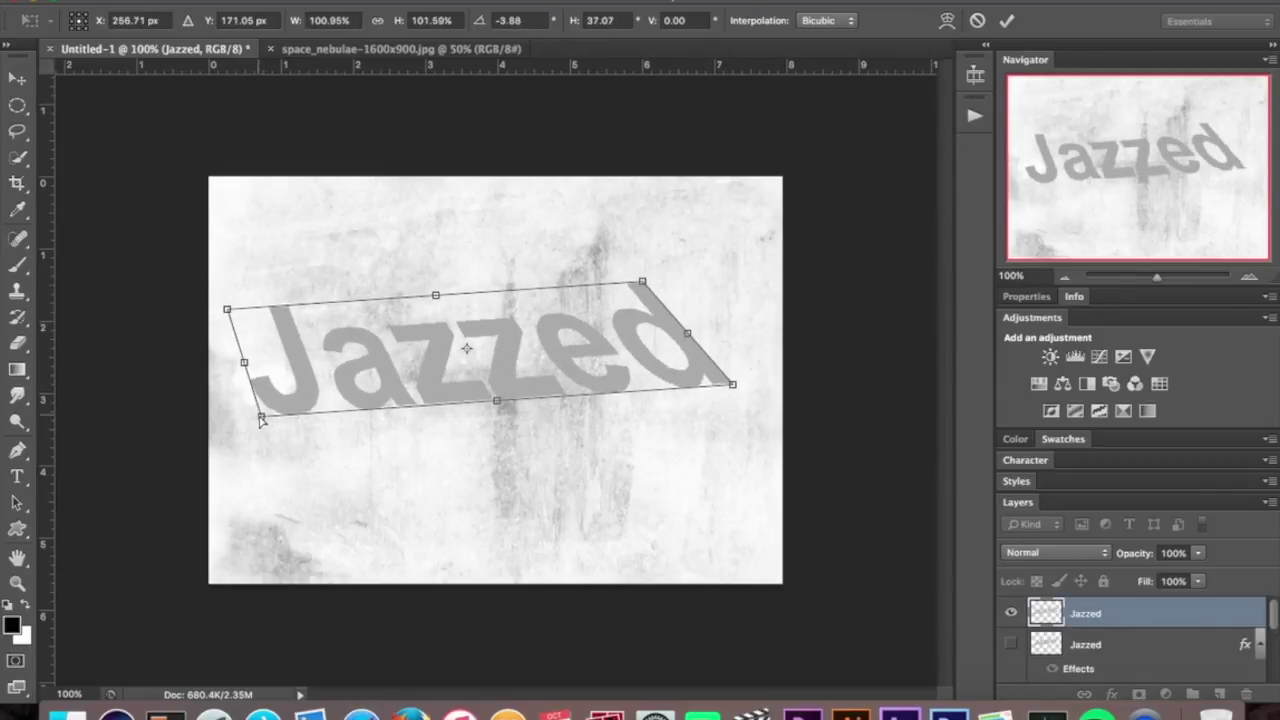
pyautogui.moveTo(261, 416); pyautogui.dragTo(237, 424)
pyautogui.press('Return')
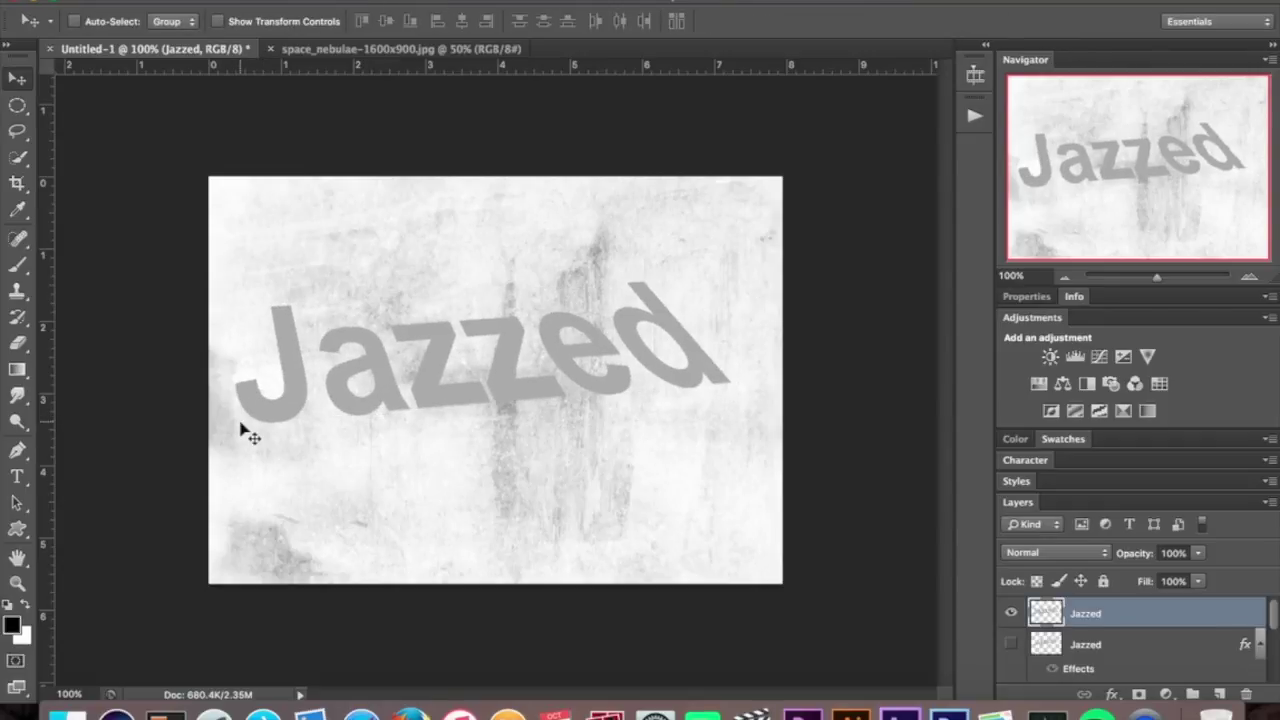
pyautogui.press('BackSpace')
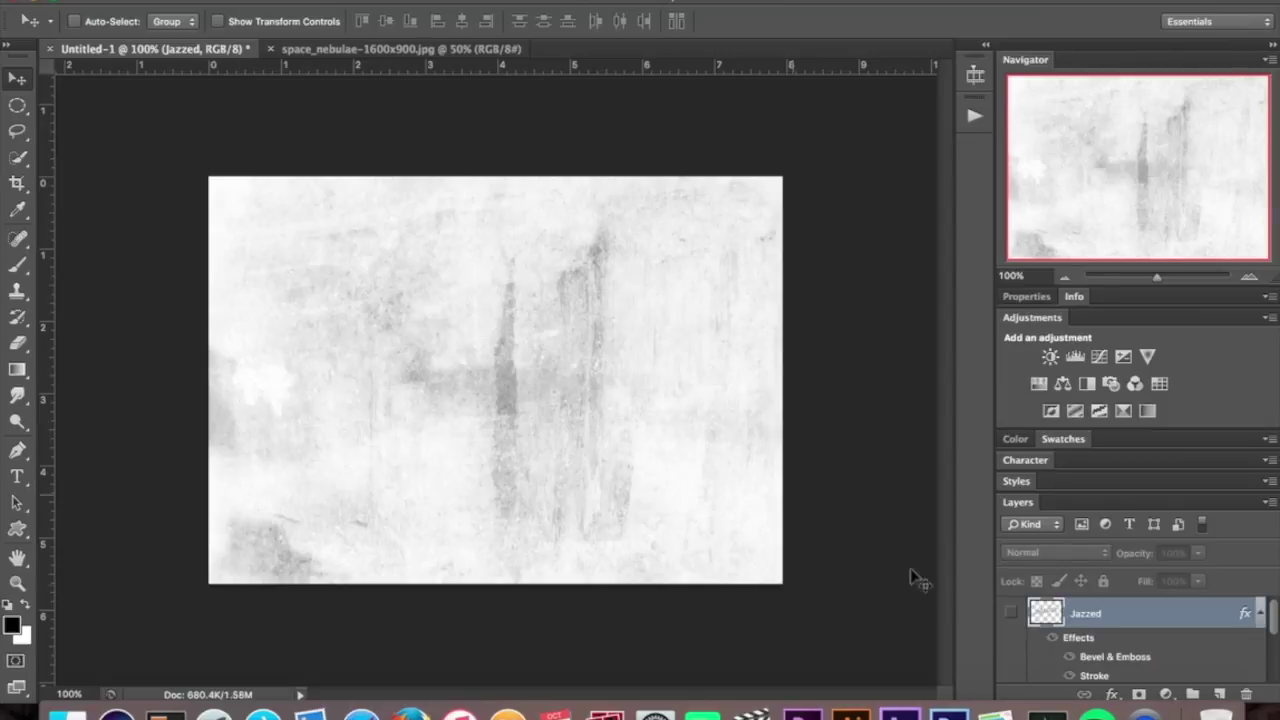
# Step: Examine the hidden Jazzed layer's Bevel & Emboss, Stroke and Inner Shadow settings, including the stroke and shadow colours
pyautogui.doubleClick(1136, 614)
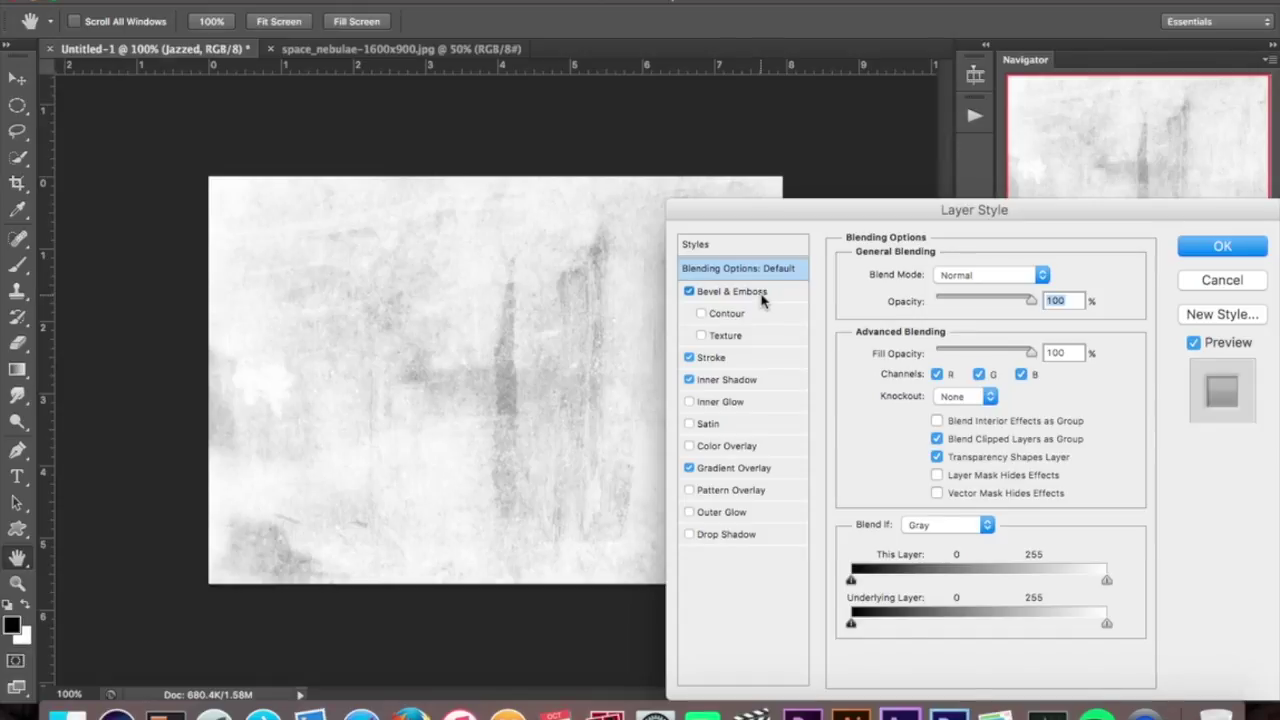
pyautogui.click(700, 291)
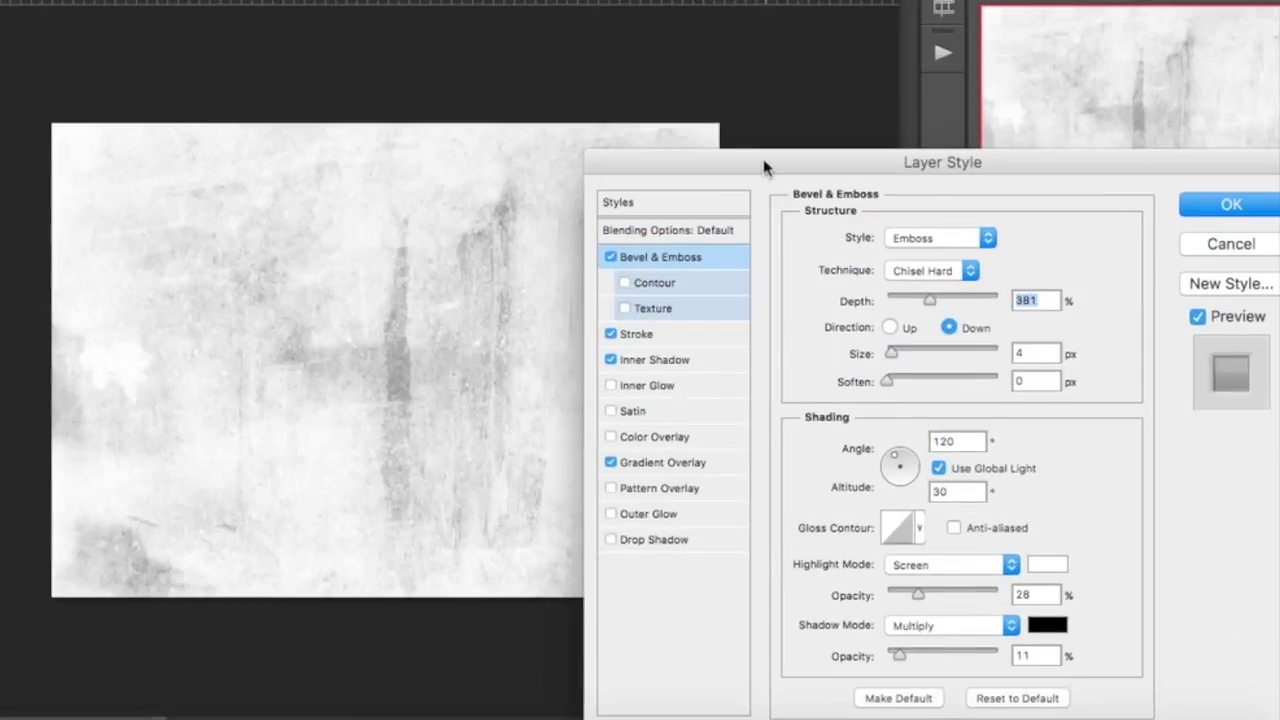
pyautogui.moveTo(763, 167); pyautogui.dragTo(742, 129)
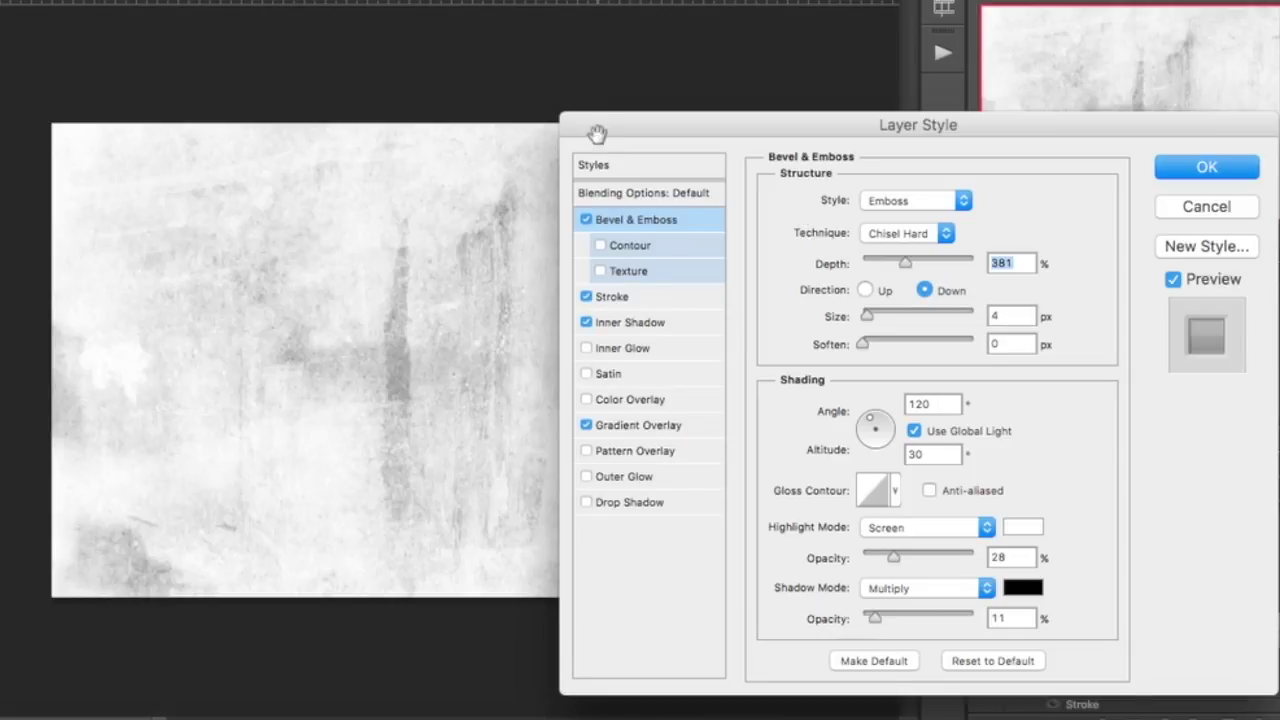
pyautogui.click(646, 307)
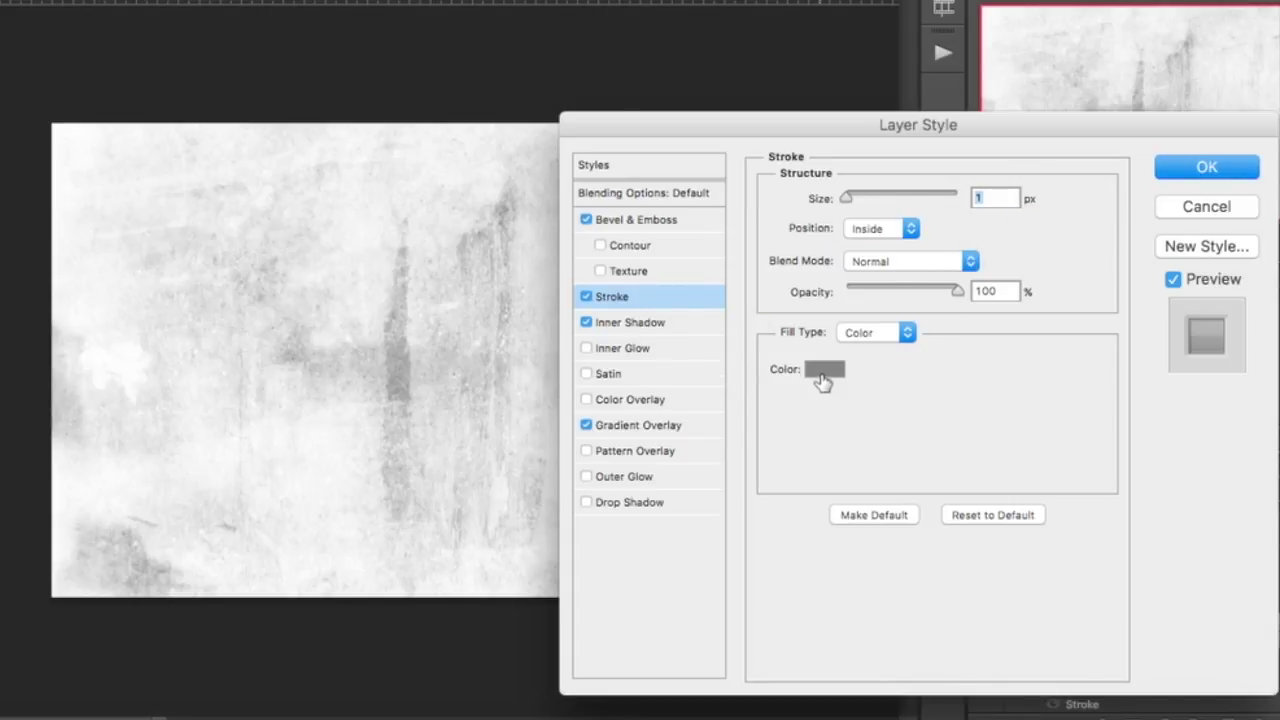
pyautogui.click(824, 370)
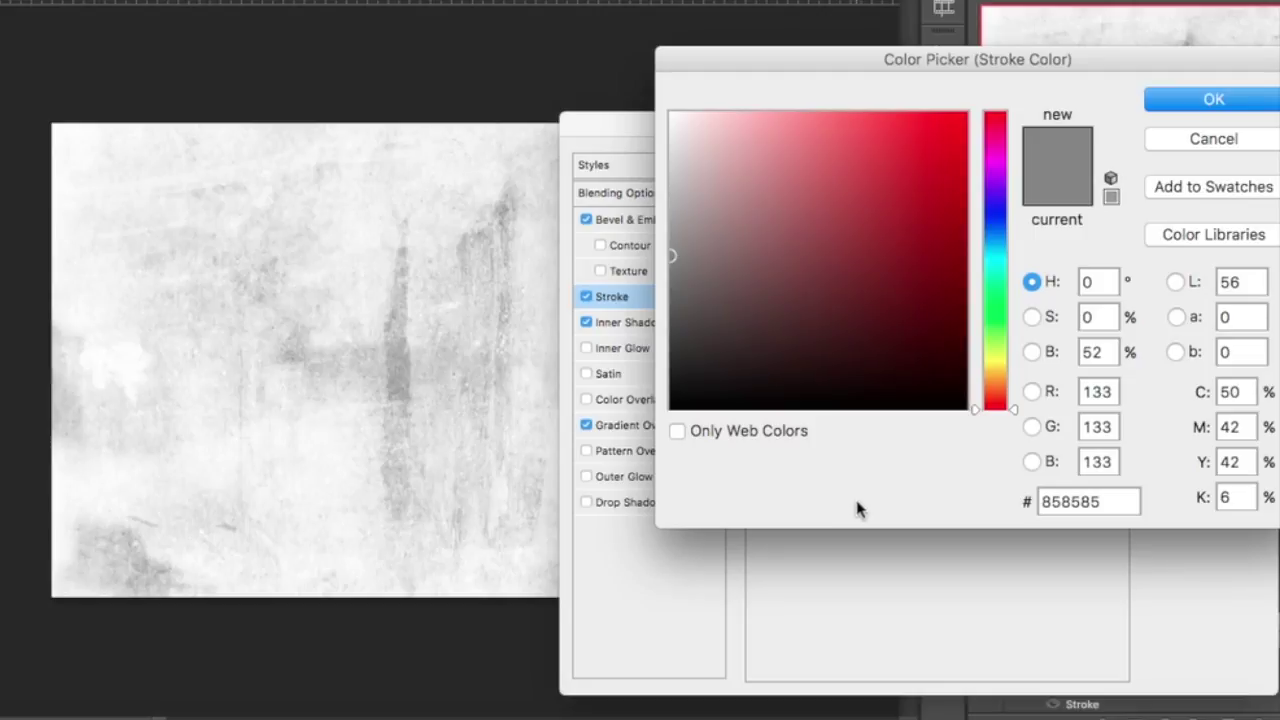
pyautogui.click(1170, 102)
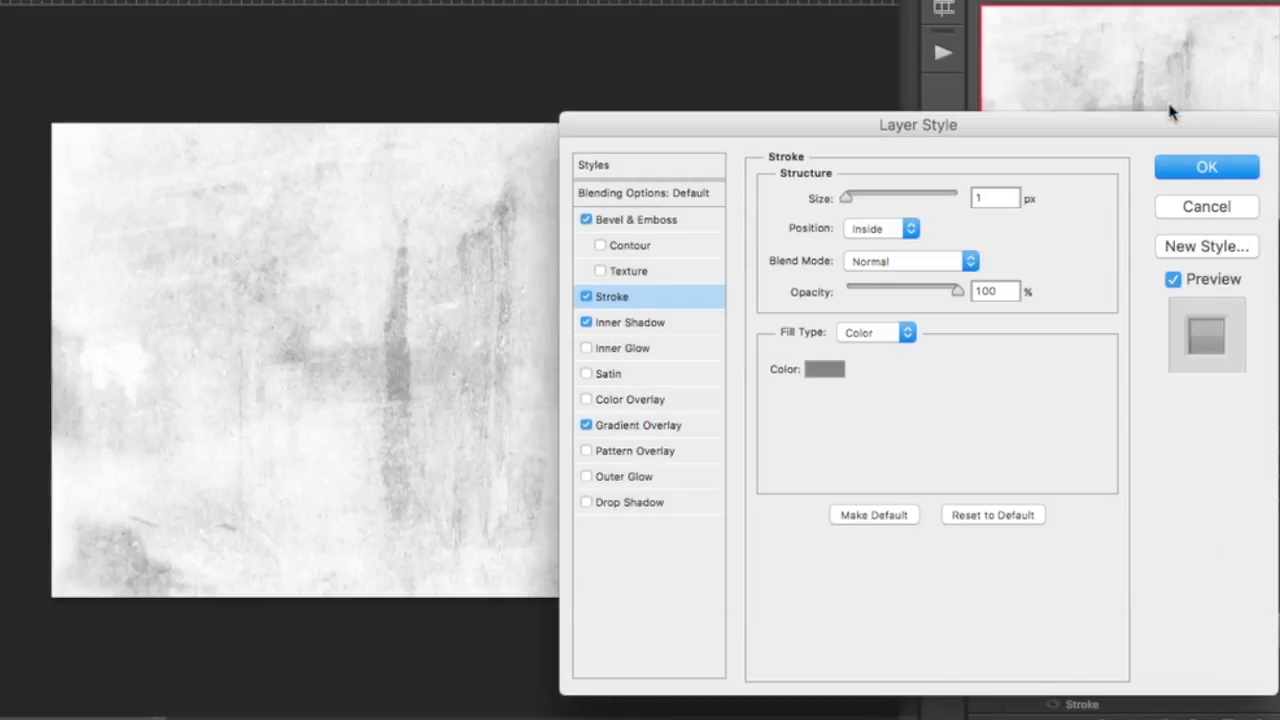
pyautogui.click(679, 331)
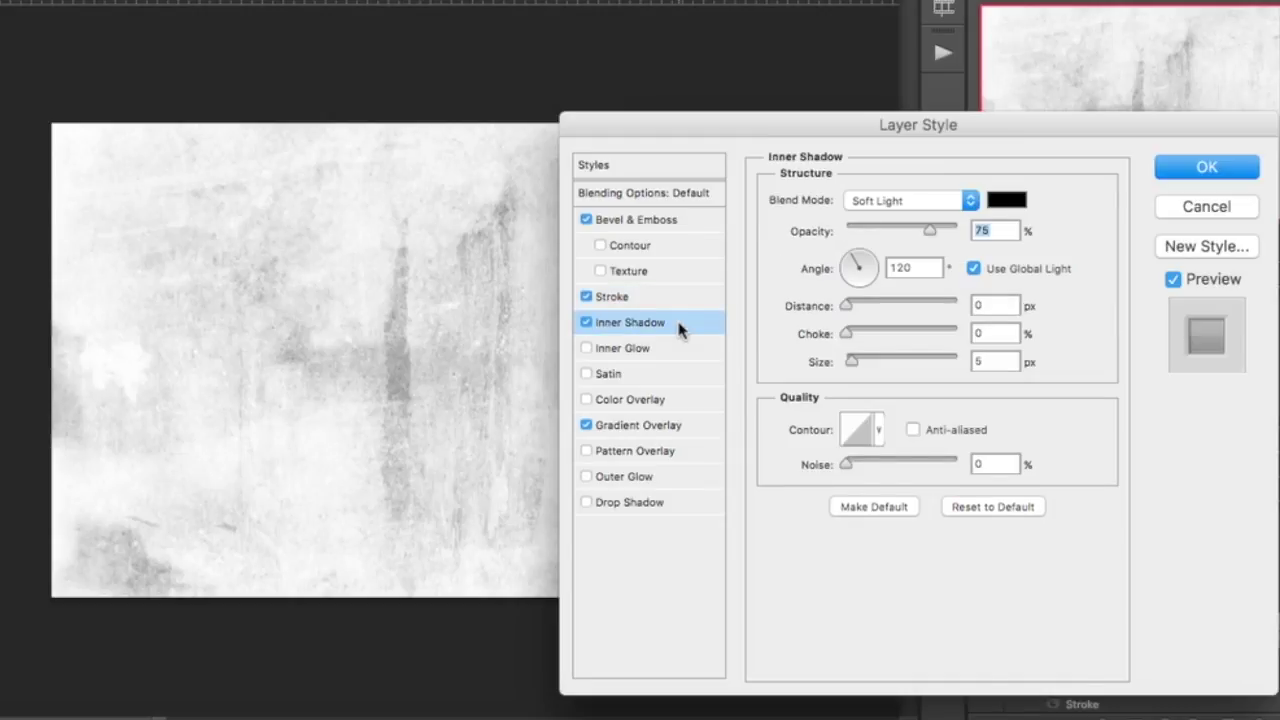
pyautogui.click(1020, 200)
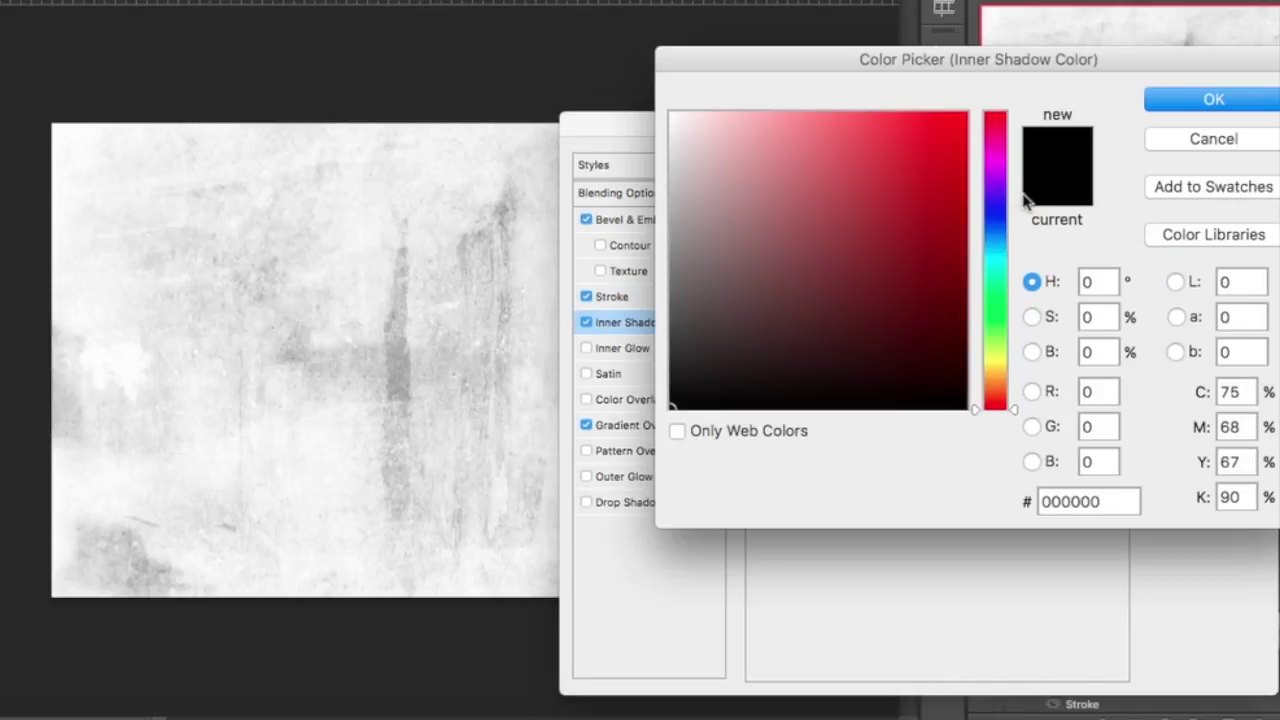
pyautogui.press('Return')
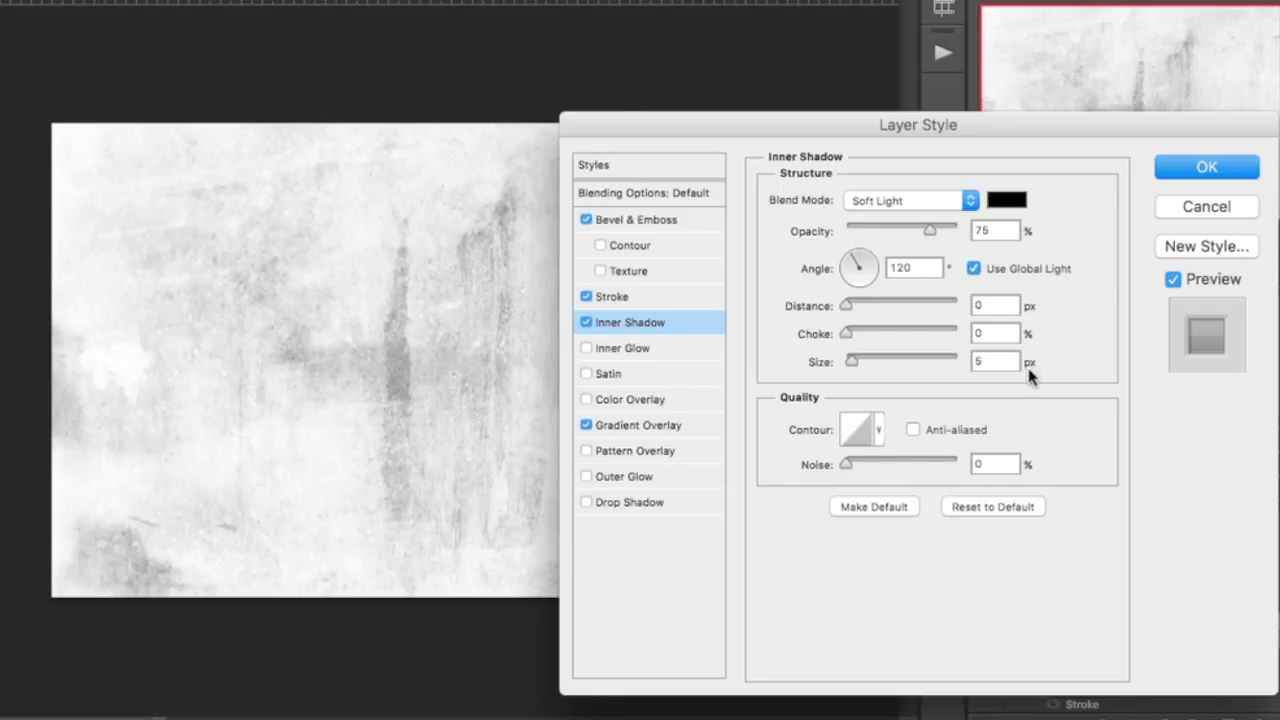
# Step: In the Gradient Overlay's gradient, remove the middle colour stop and add a replacement at 51%
pyautogui.click(697, 430)
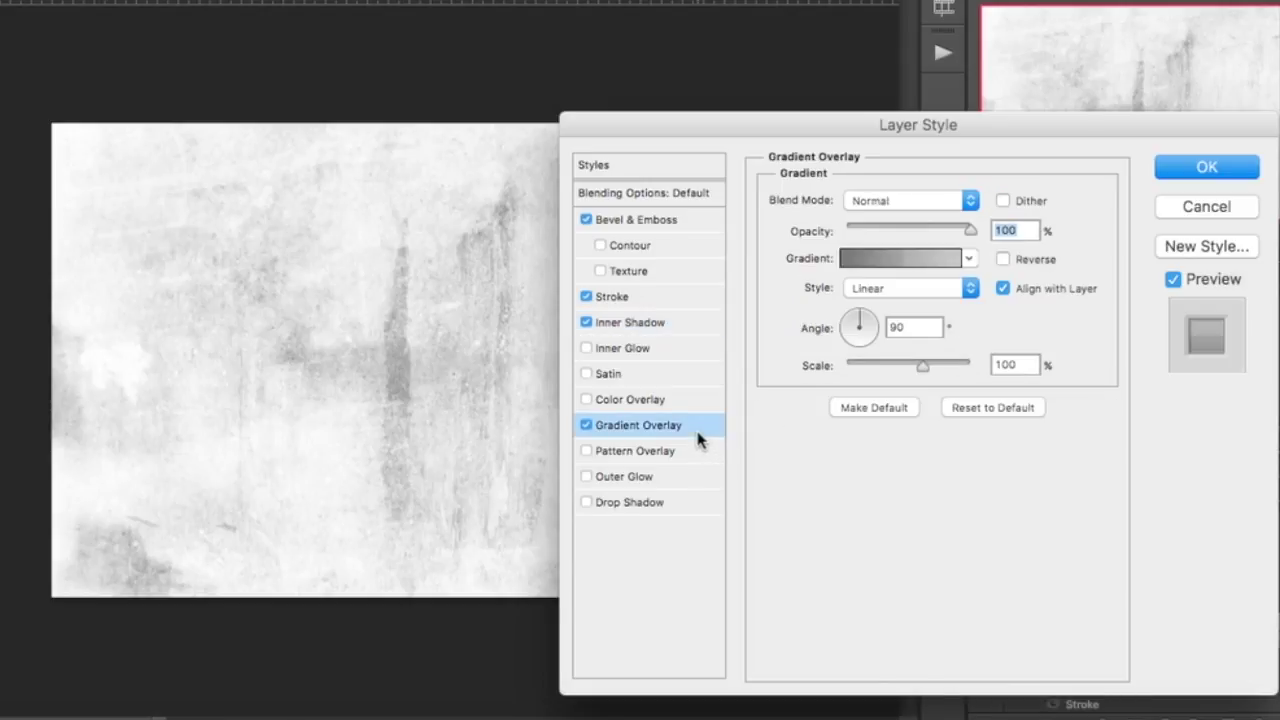
pyautogui.click(877, 270)
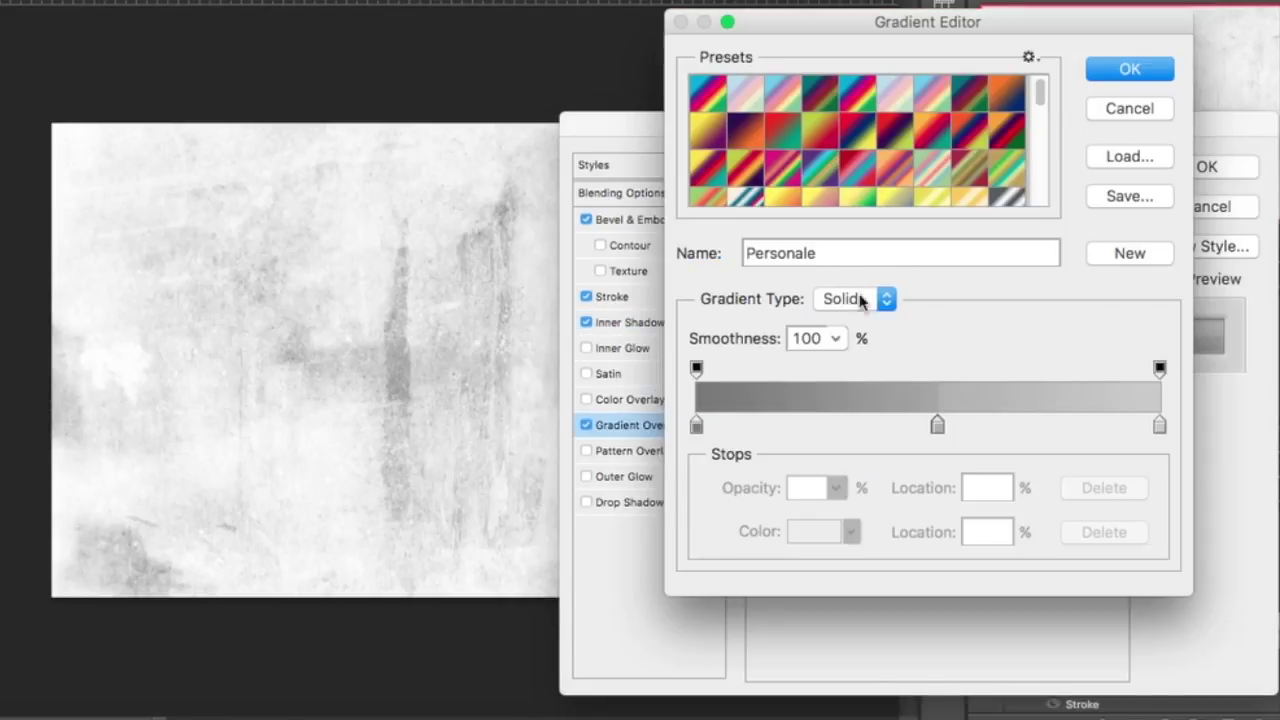
pyautogui.click(697, 428)
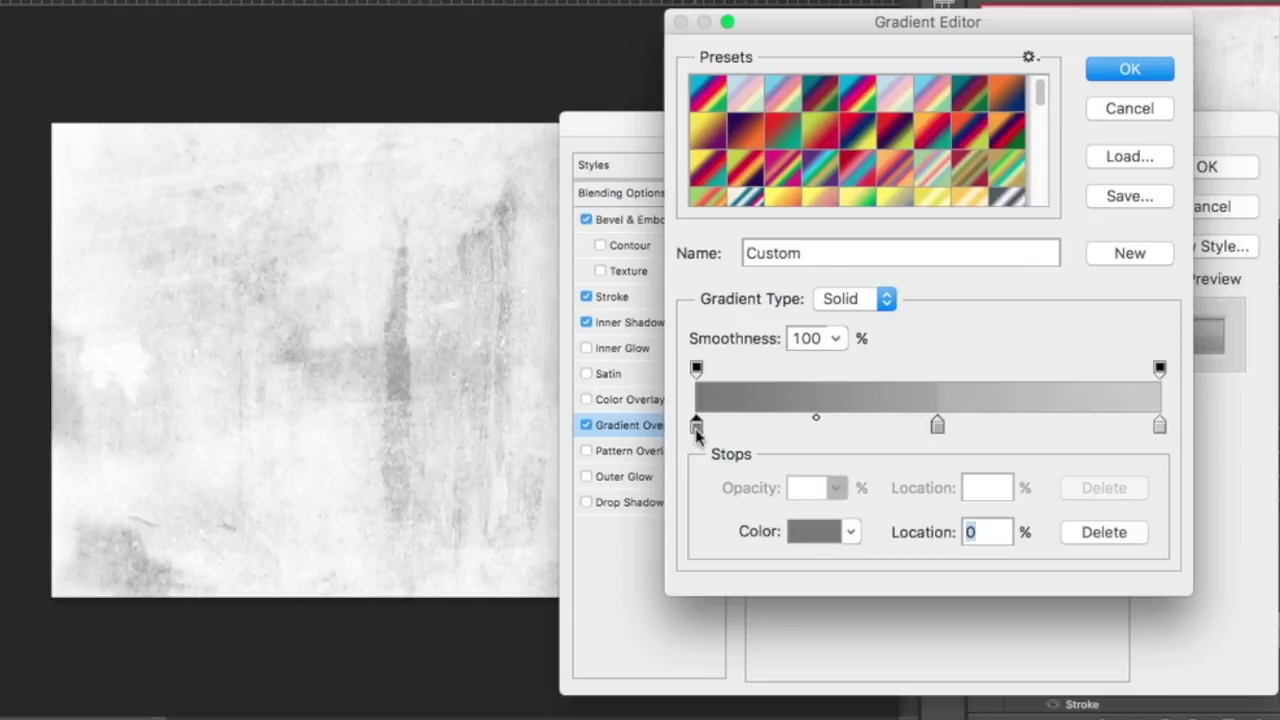
pyautogui.click(937, 430)
pyautogui.moveTo(935, 438); pyautogui.dragTo(933, 390)
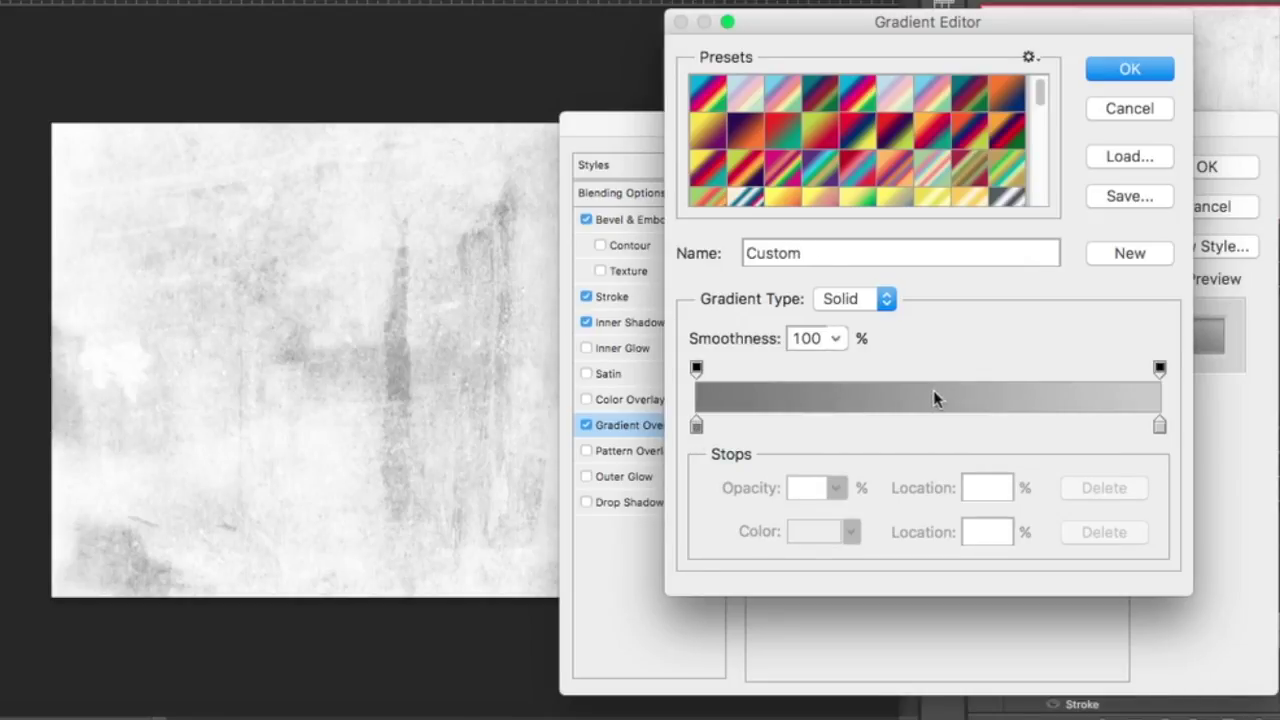
pyautogui.click(932, 425)
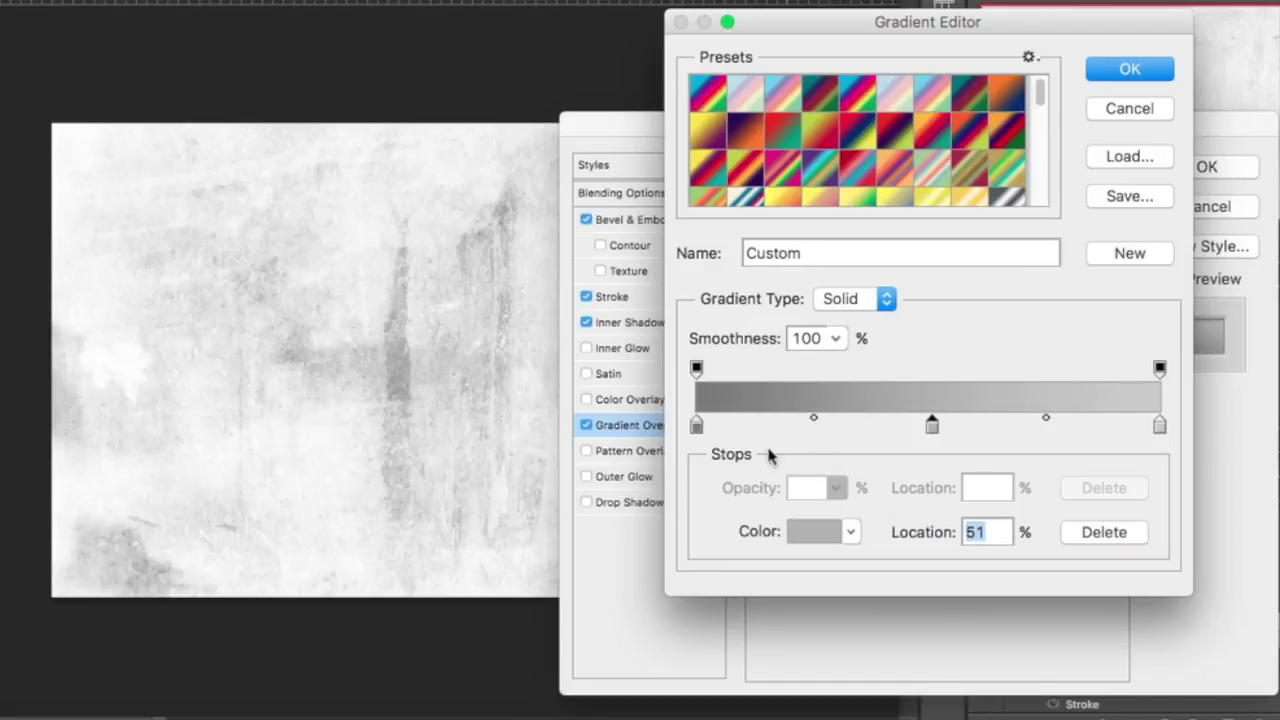
# Step: Examine the colours of the gradient's start, middle and end stops
pyautogui.click(698, 427)
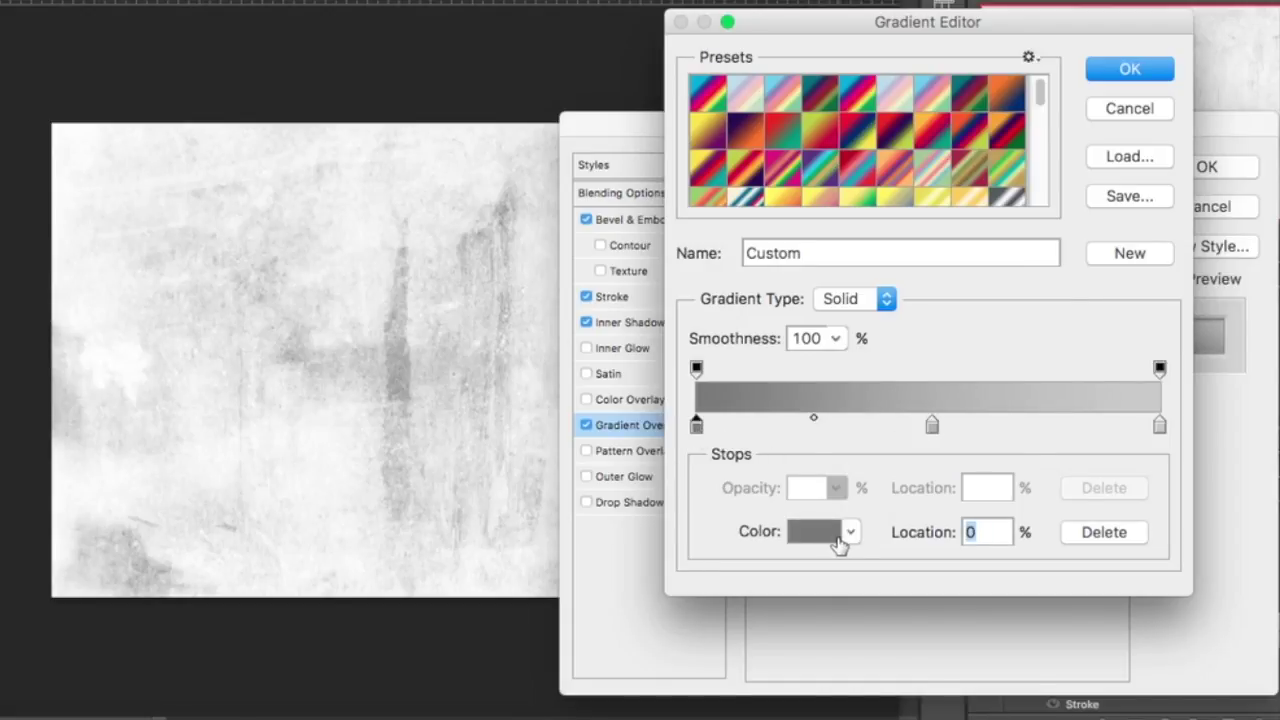
pyautogui.click(837, 534)
pyautogui.press('Return')
pyautogui.click(930, 430)
pyautogui.click(812, 538)
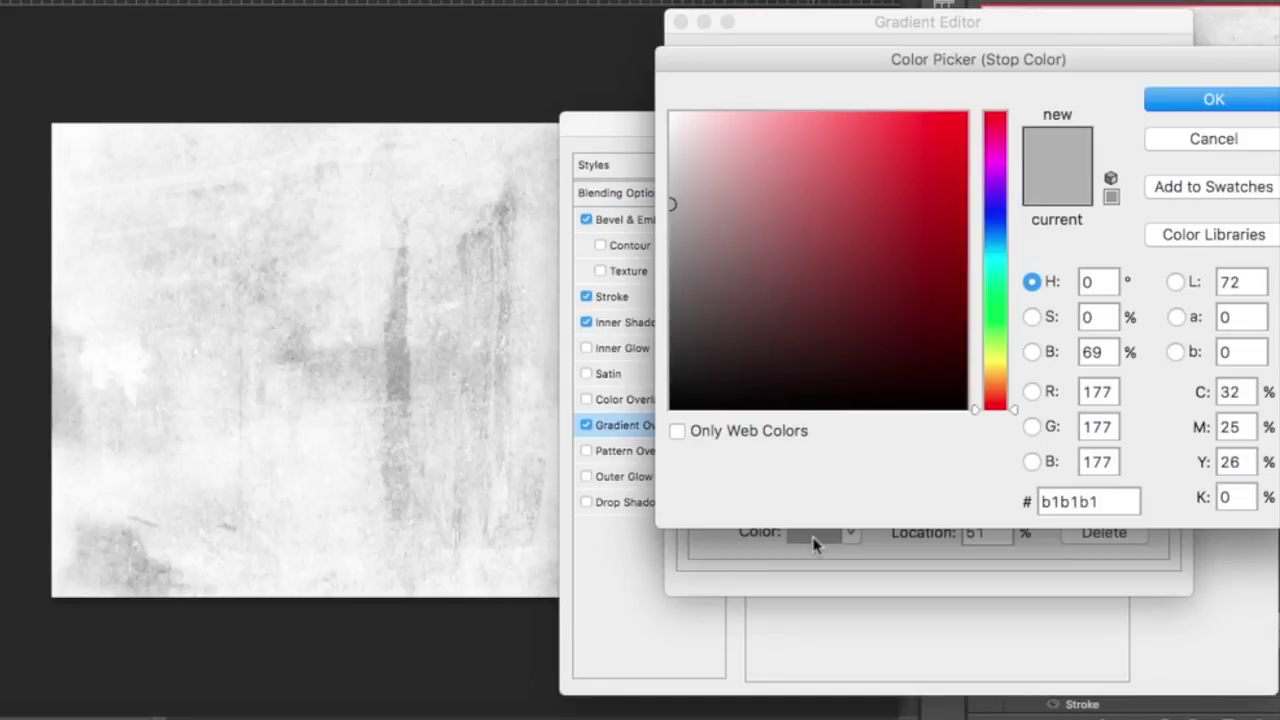
pyautogui.press('Return')
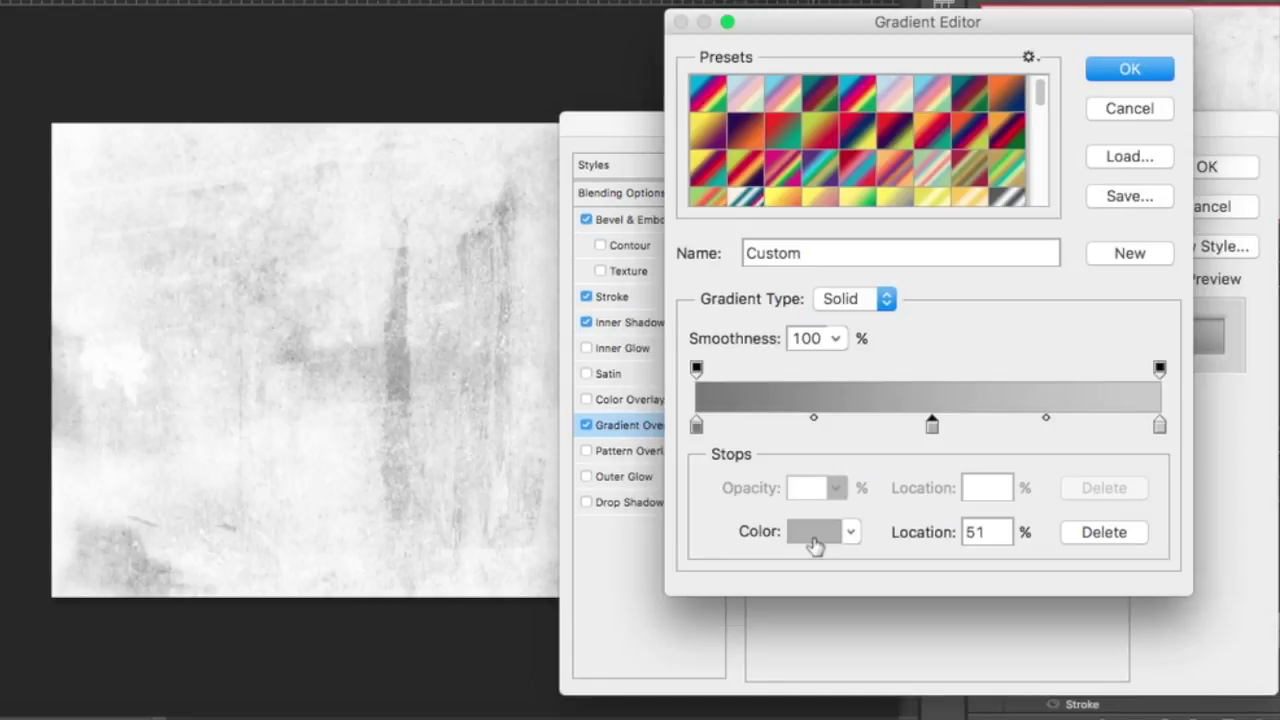
pyautogui.click(1160, 427)
pyautogui.click(811, 536)
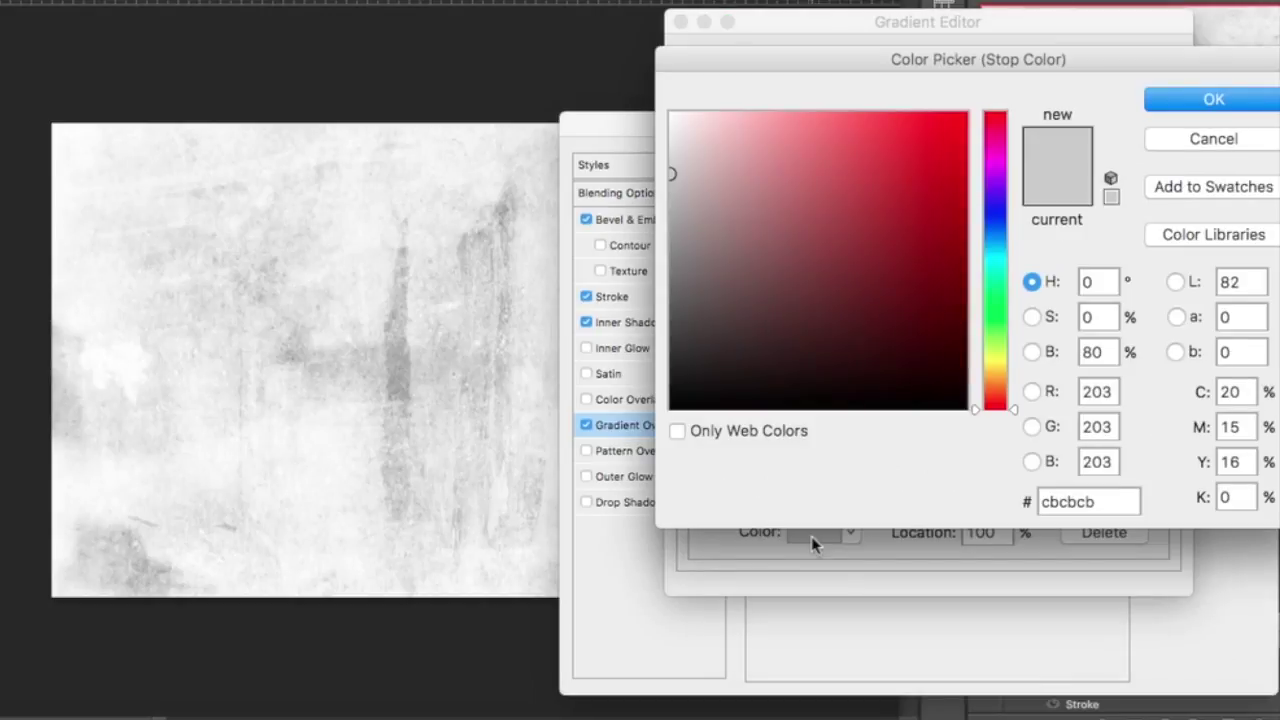
pyautogui.press('Return')
# Step: Accept the gradient and layer style changes, and make the styled Jazzed layer visible
pyautogui.press('Return')
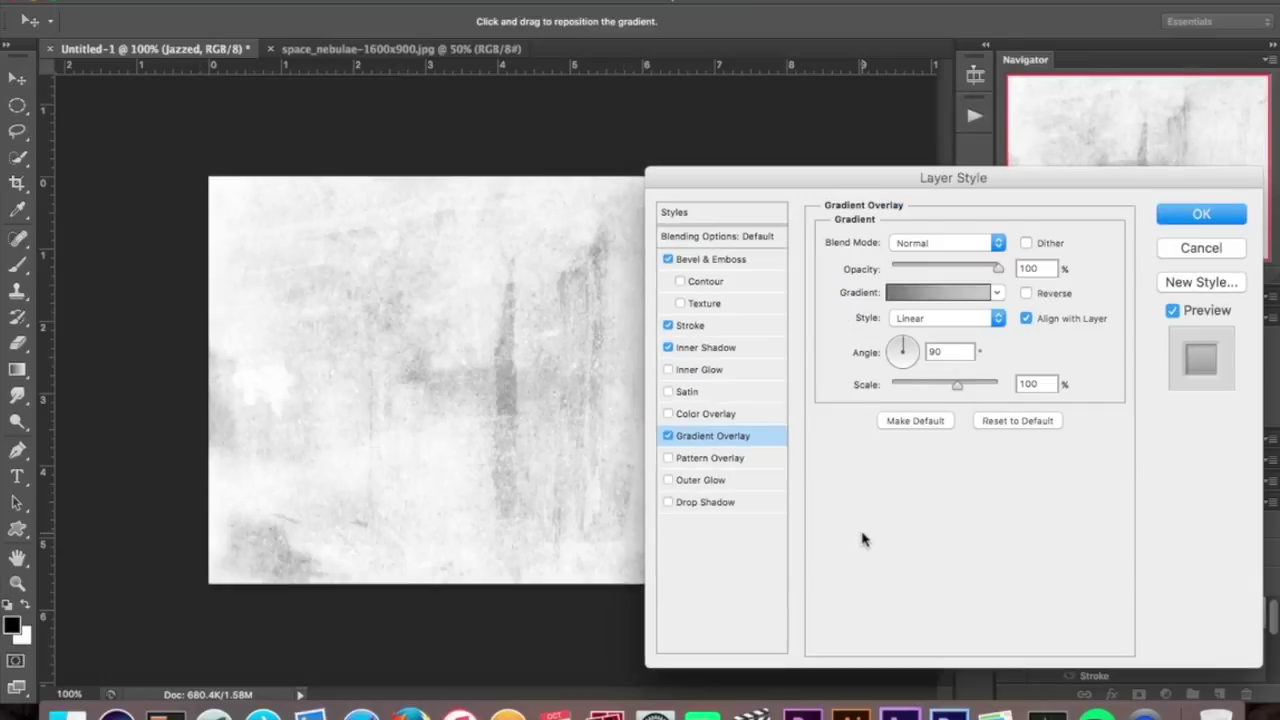
pyautogui.press('Return')
pyautogui.click(988, 636)
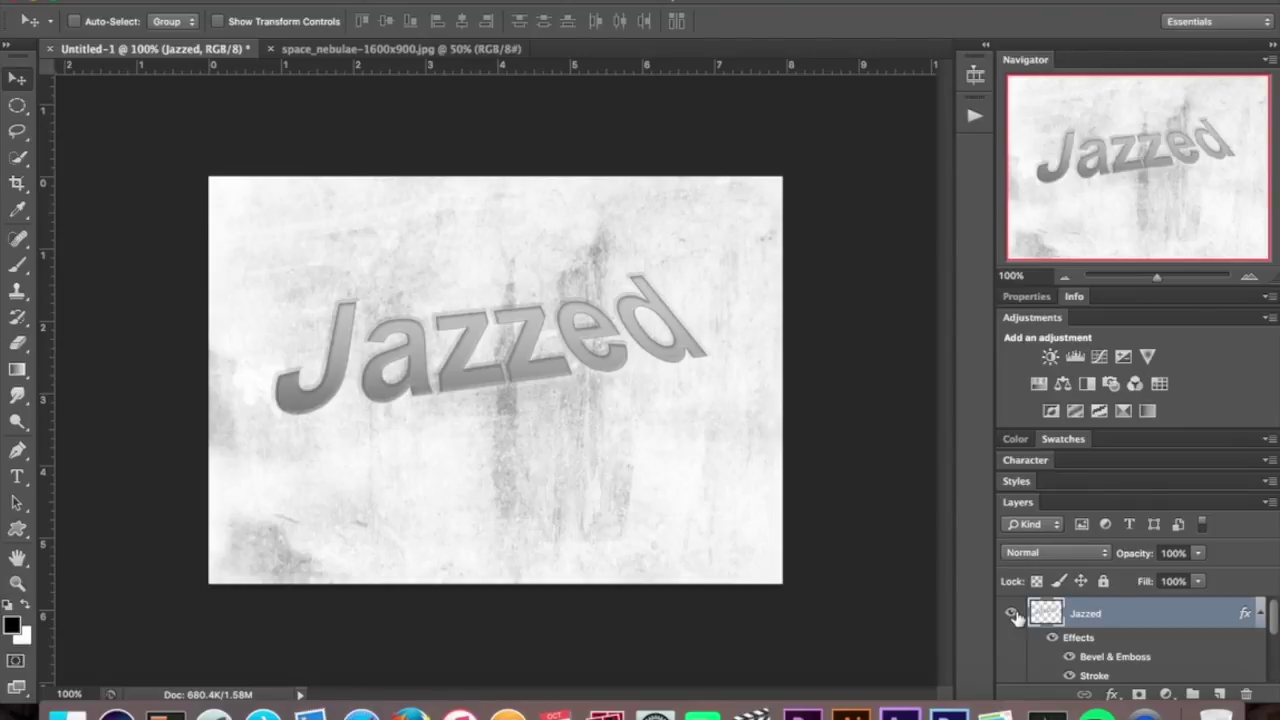
# Step: Cut the whole space_nebulae-1600x900.jpg image, discard that file's changes, and paste it above the Jazzed layer
pyautogui.click(410, 48)
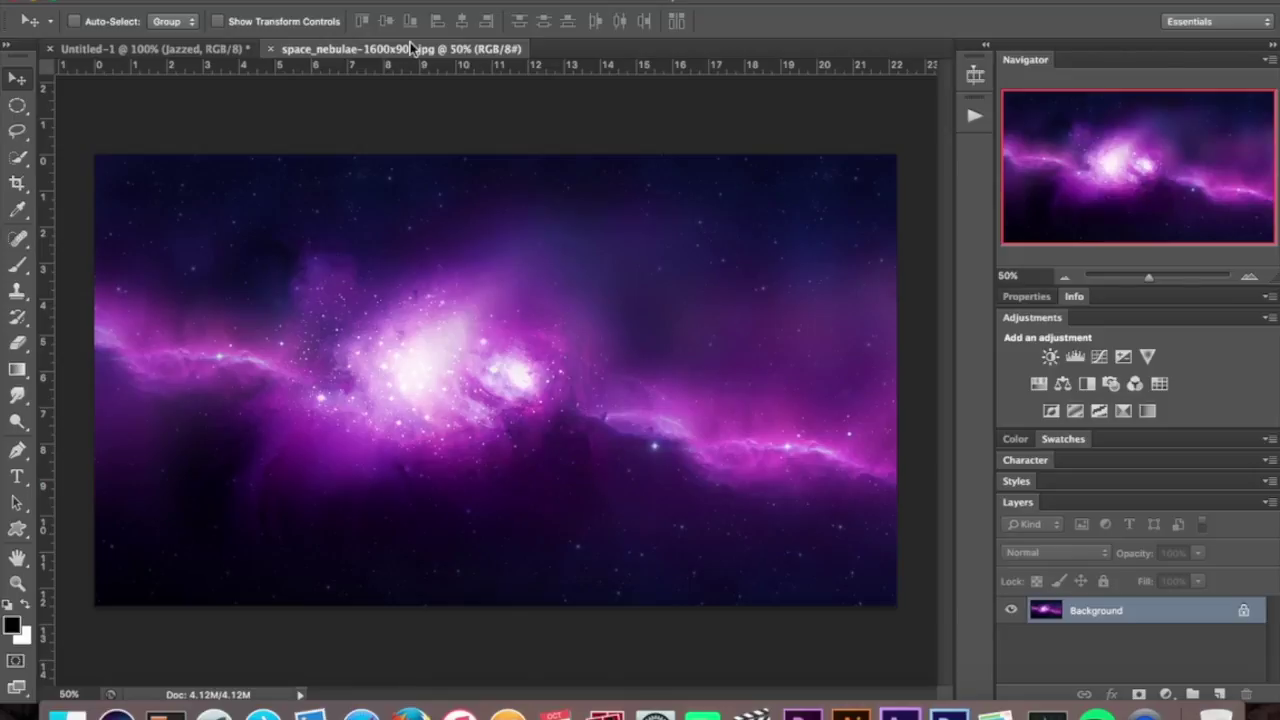
pyautogui.press('super+a')
pyautogui.press('super+BackSpace')
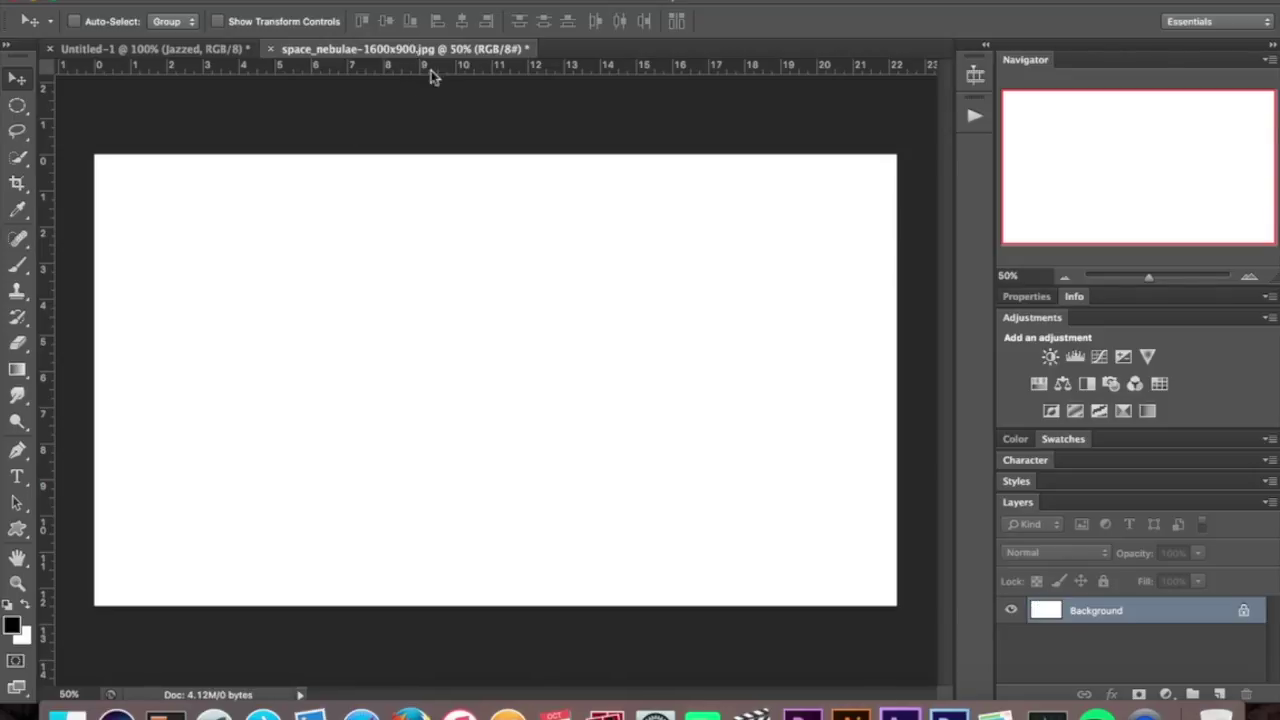
pyautogui.click(272, 49)
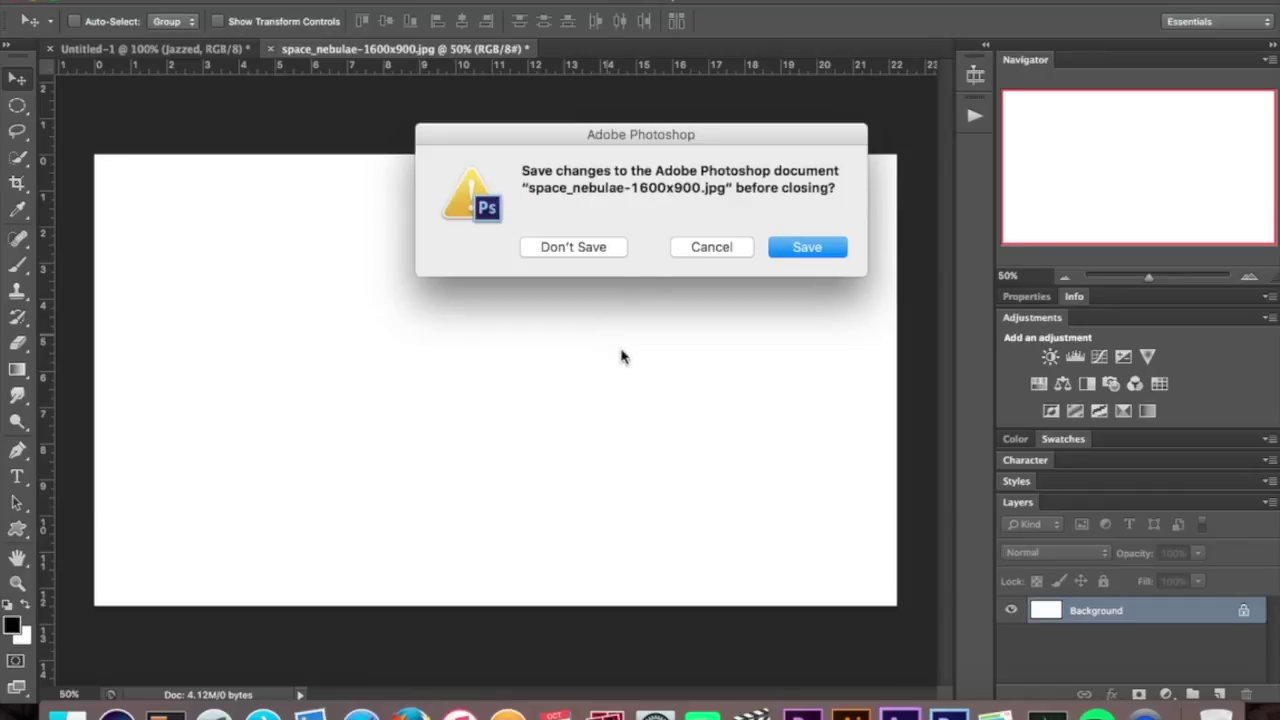
pyautogui.click(573, 247)
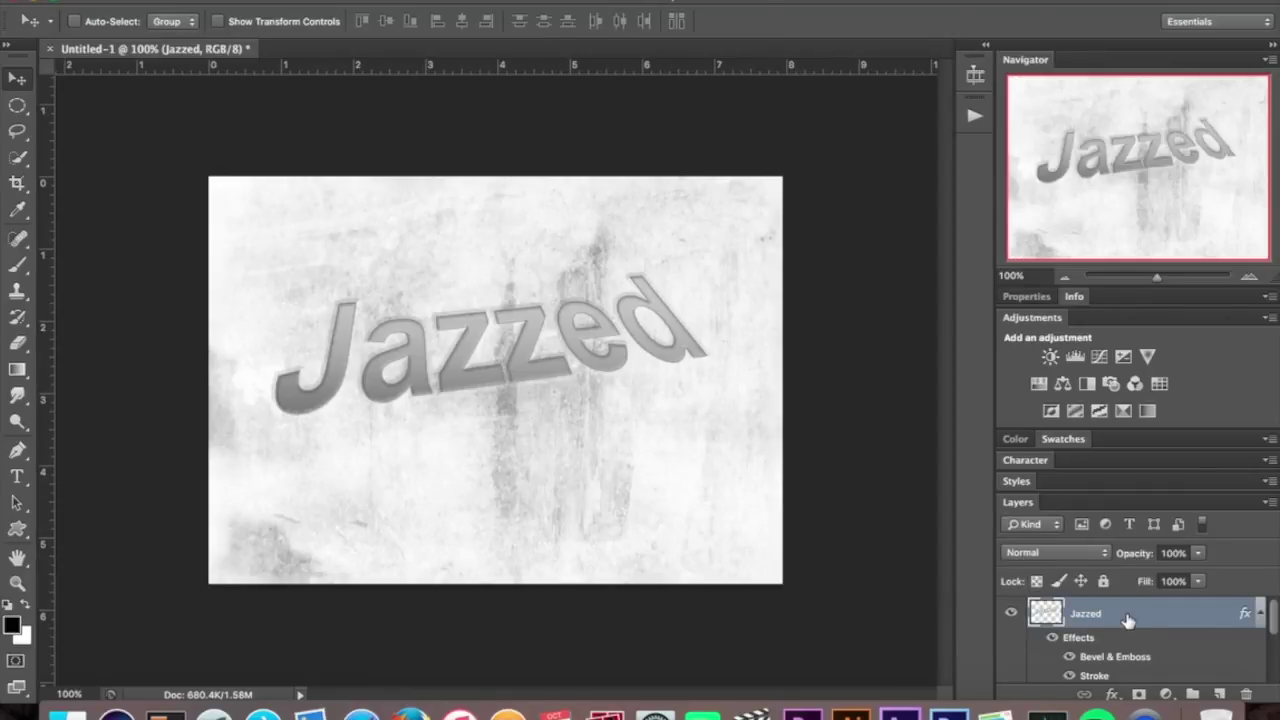
pyautogui.press('super+v')
# Step: Scale the pasted nebula layer down to roughly the canvas width from its upper-left corner
pyautogui.press('super+t')
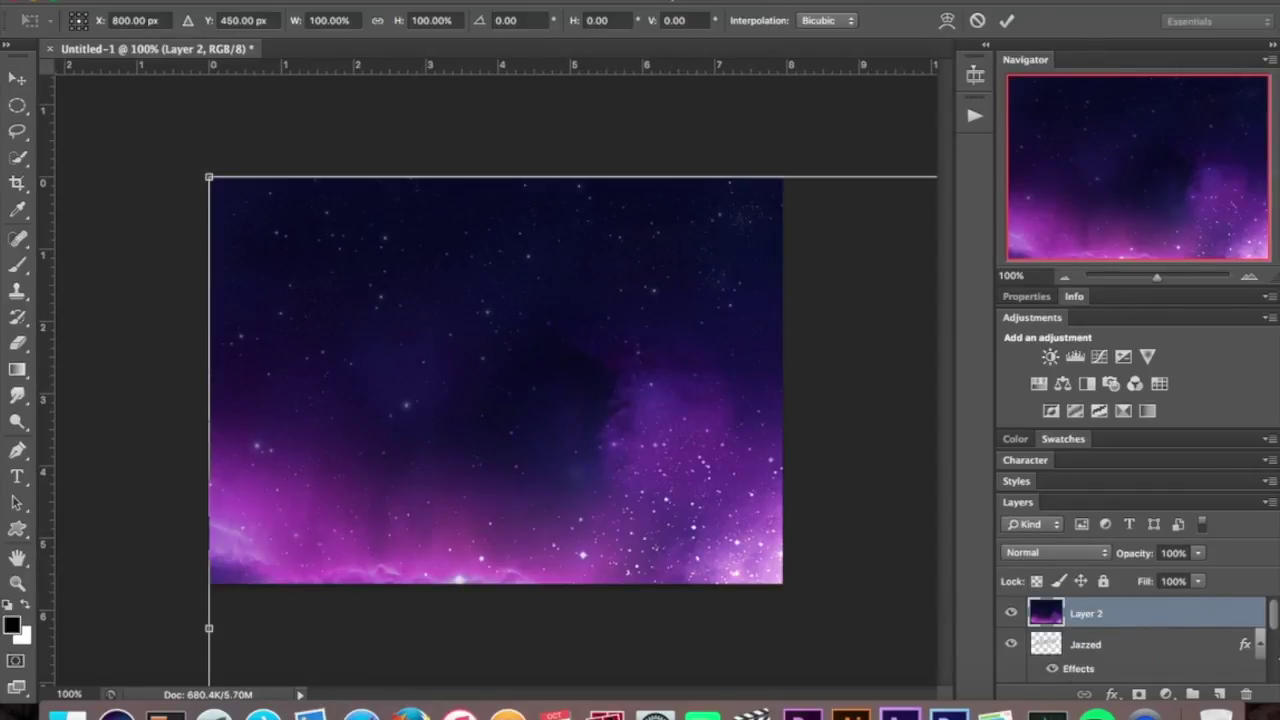
pyautogui.click(1066, 278)
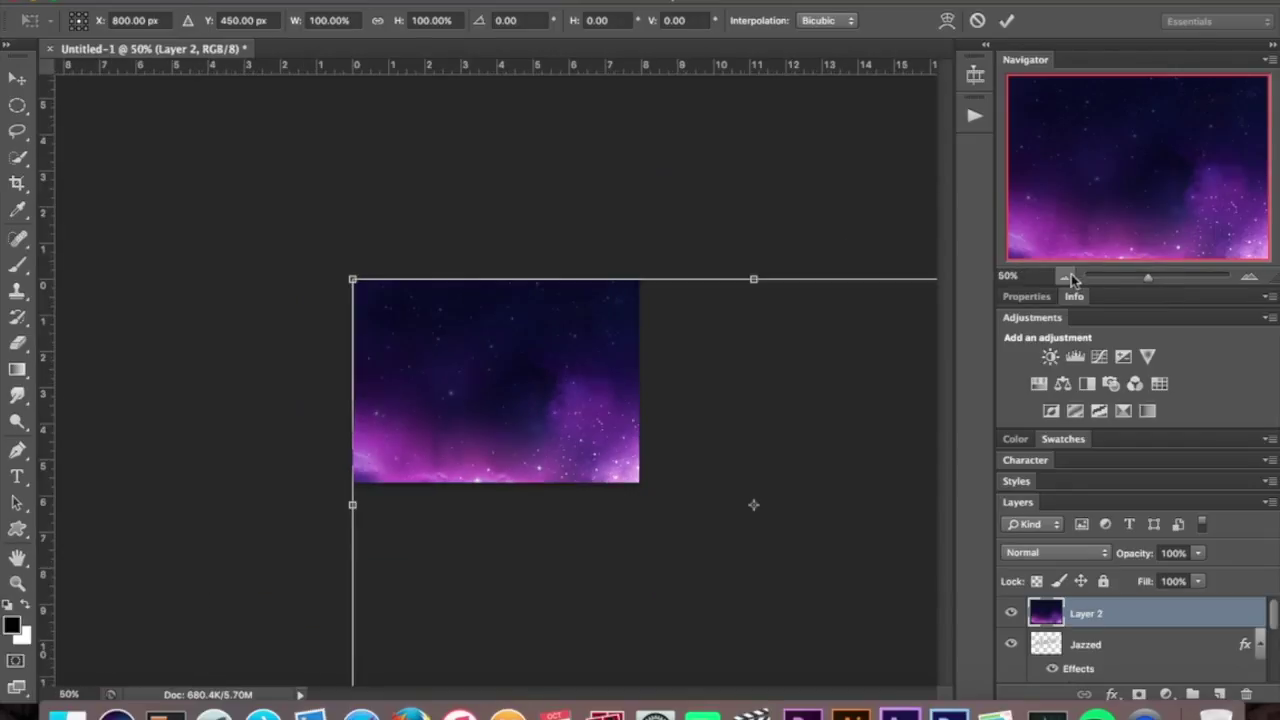
pyautogui.moveTo(824, 556); pyautogui.dragTo(601, 425)
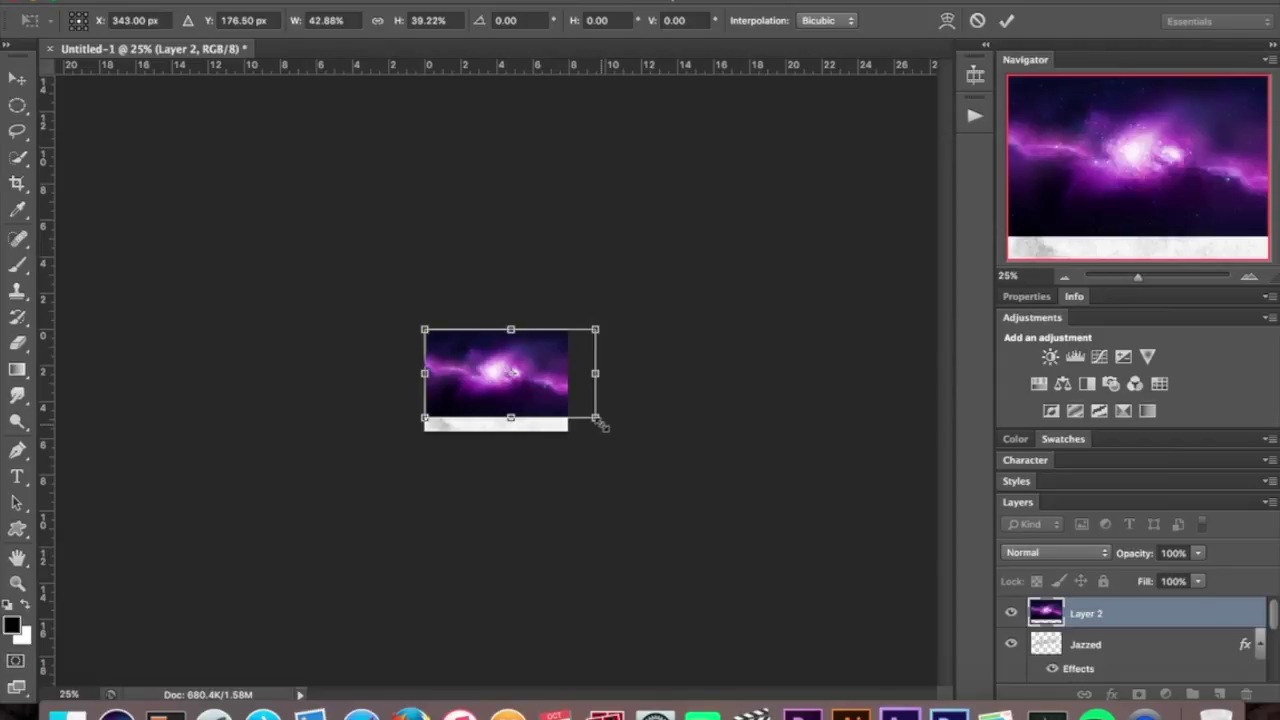
pyautogui.hotkey('ctrl', 'z')
pyautogui.moveTo(826, 555); pyautogui.dragTo(550, 436)
pyautogui.press('Return')
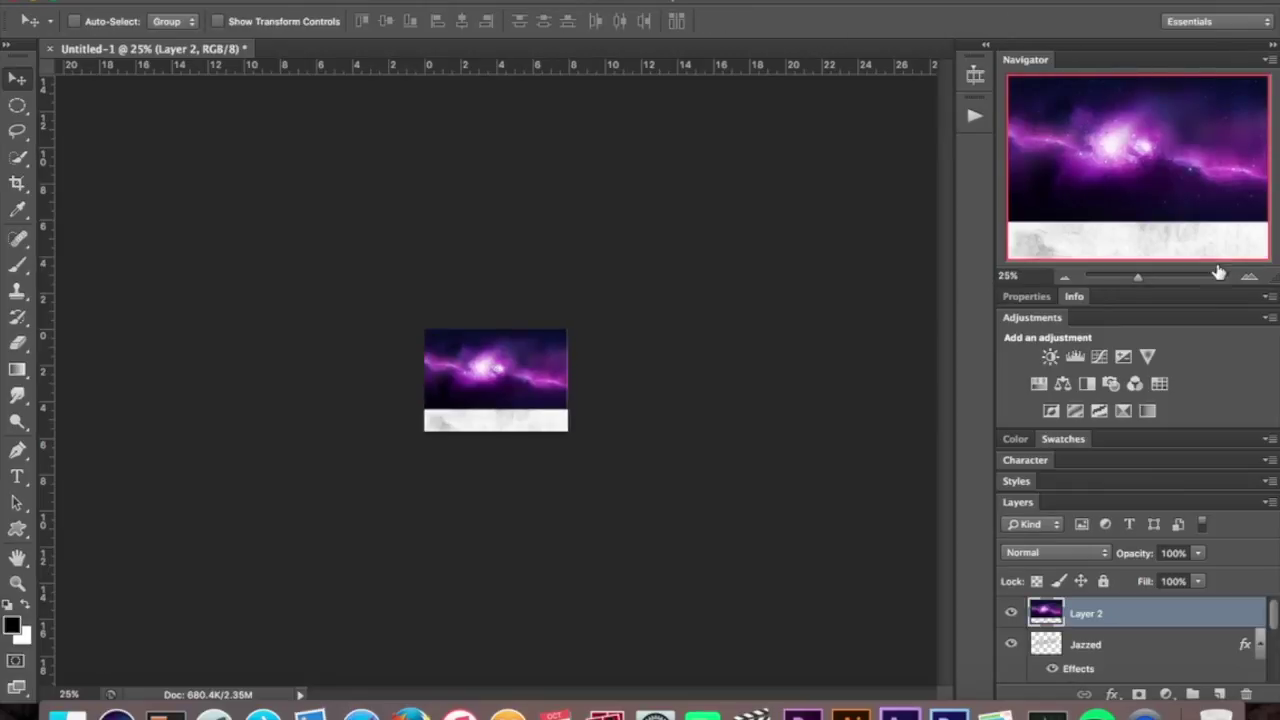
pyautogui.click(1251, 279)
pyautogui.click(1251, 279)
pyautogui.click(1251, 279)
pyautogui.click(1251, 279)
pyautogui.click(1251, 279)
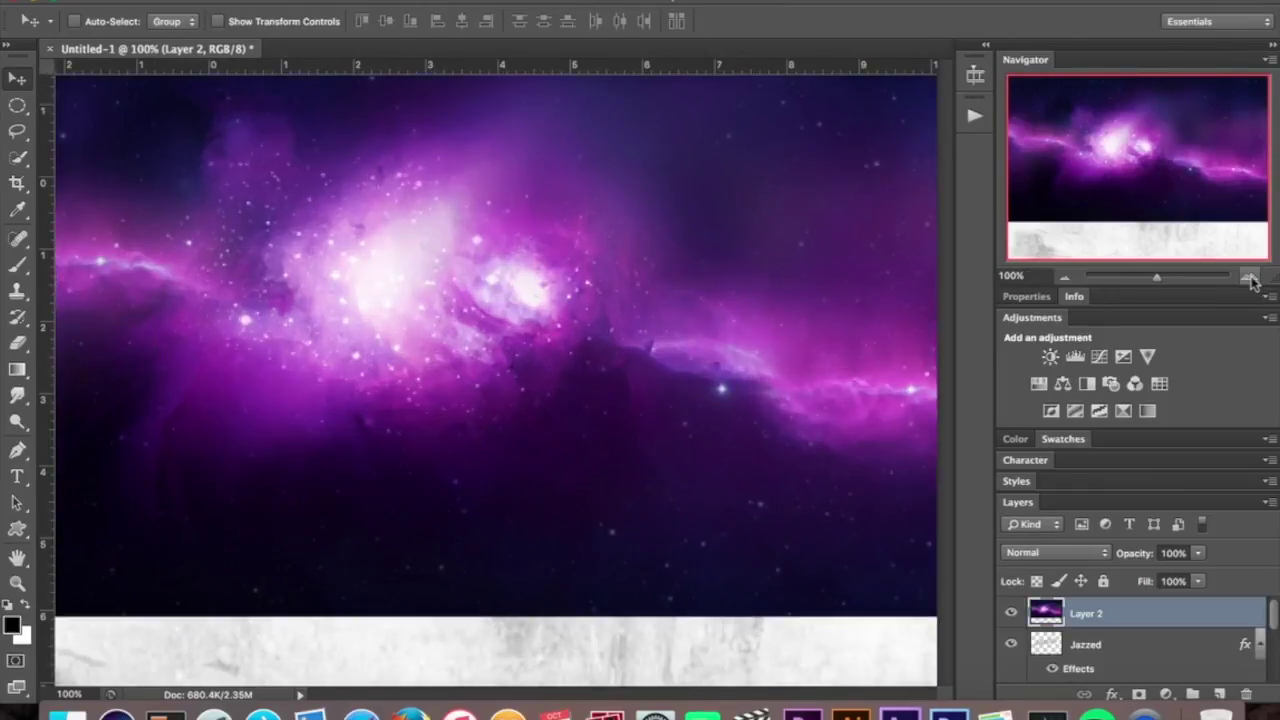
pyautogui.click(1067, 279)
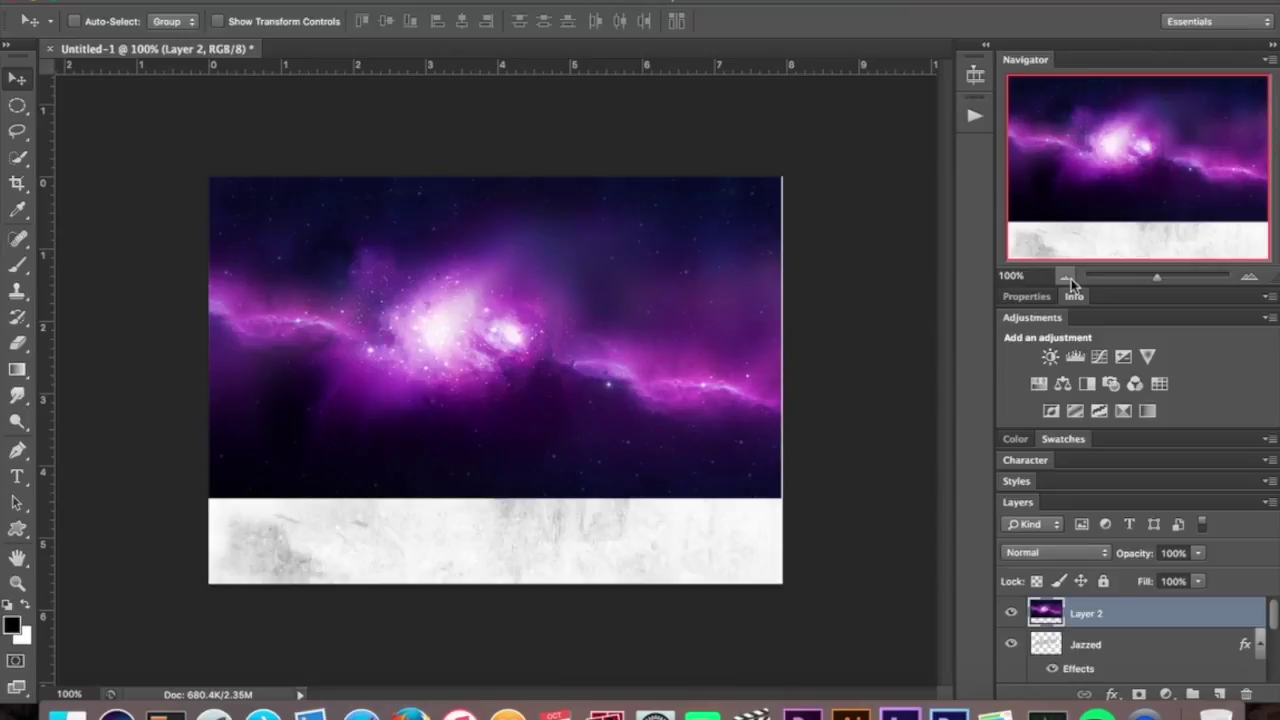
# Step: Try the nebula layer in Screen mode shifted lower over the lettering, and delete the layer
pyautogui.click(1071, 552)
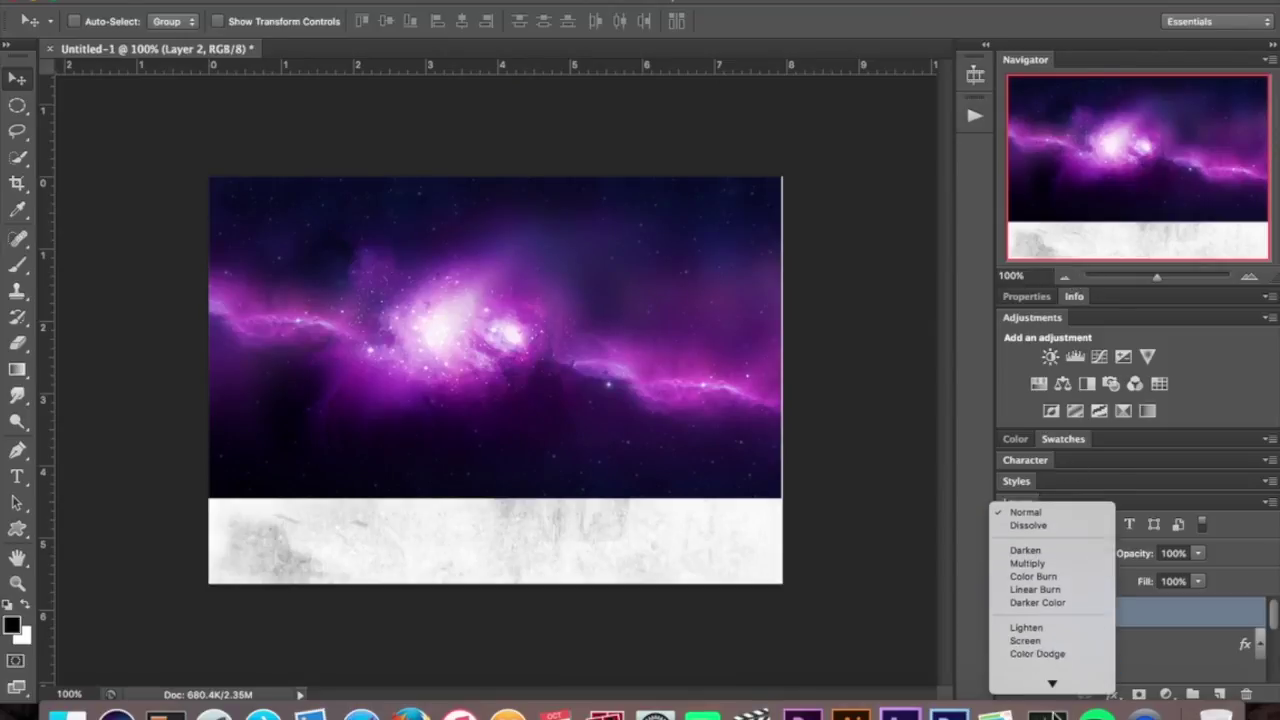
pyautogui.click(1048, 594)
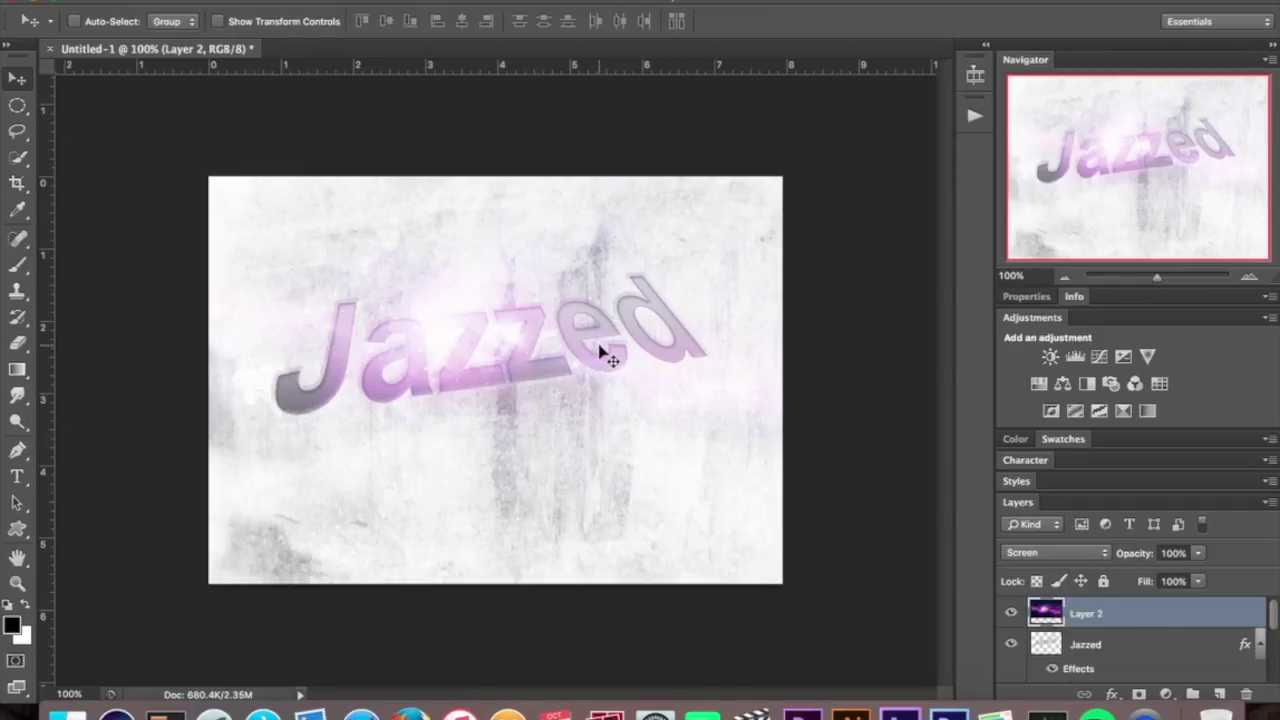
pyautogui.moveTo(546, 340); pyautogui.dragTo(462, 393)
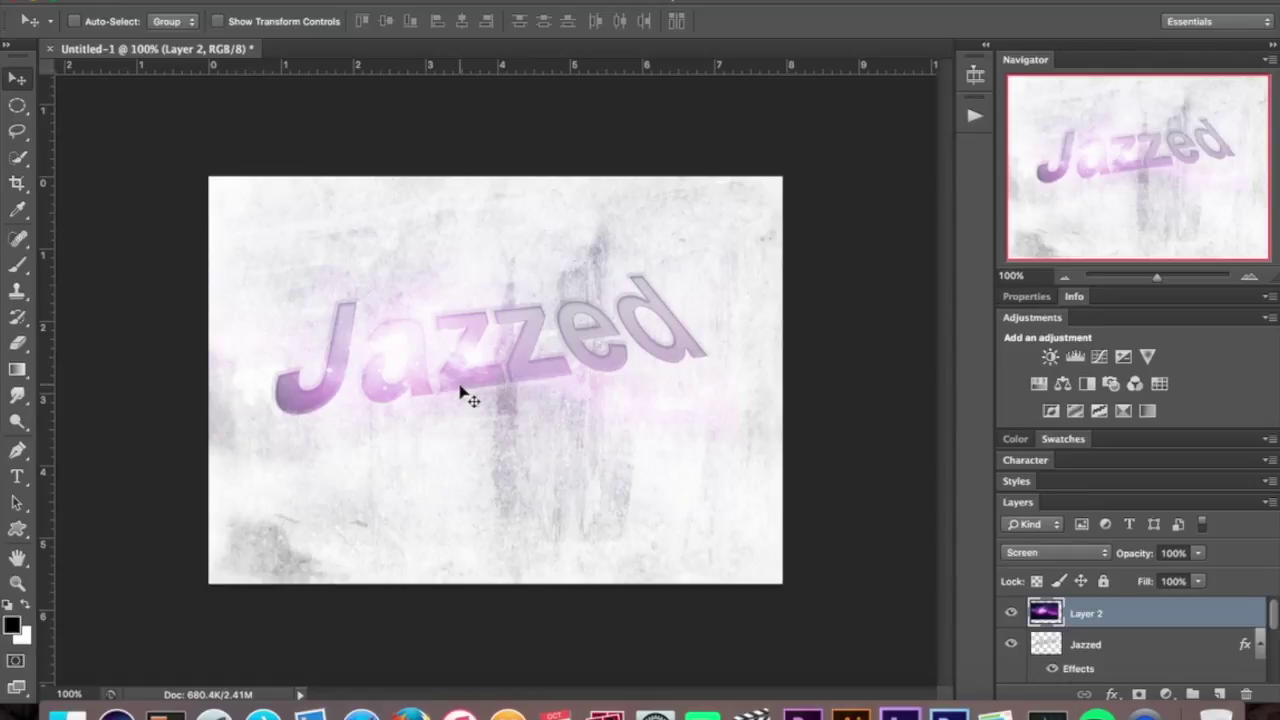
pyautogui.press('Delete')
# Step: Open the space-purple-haze-hd-desktop-wallpaper image from the Textures folder
pyautogui.click(148, 1)
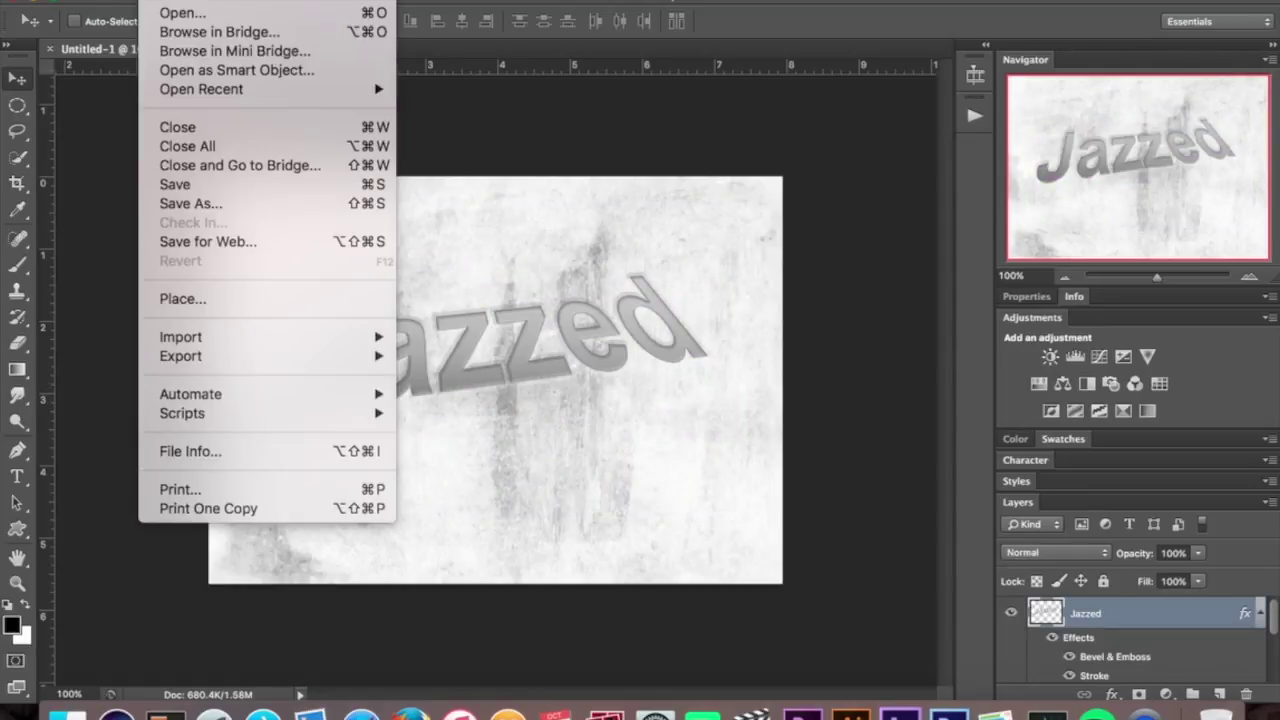
pyautogui.click(172, 18)
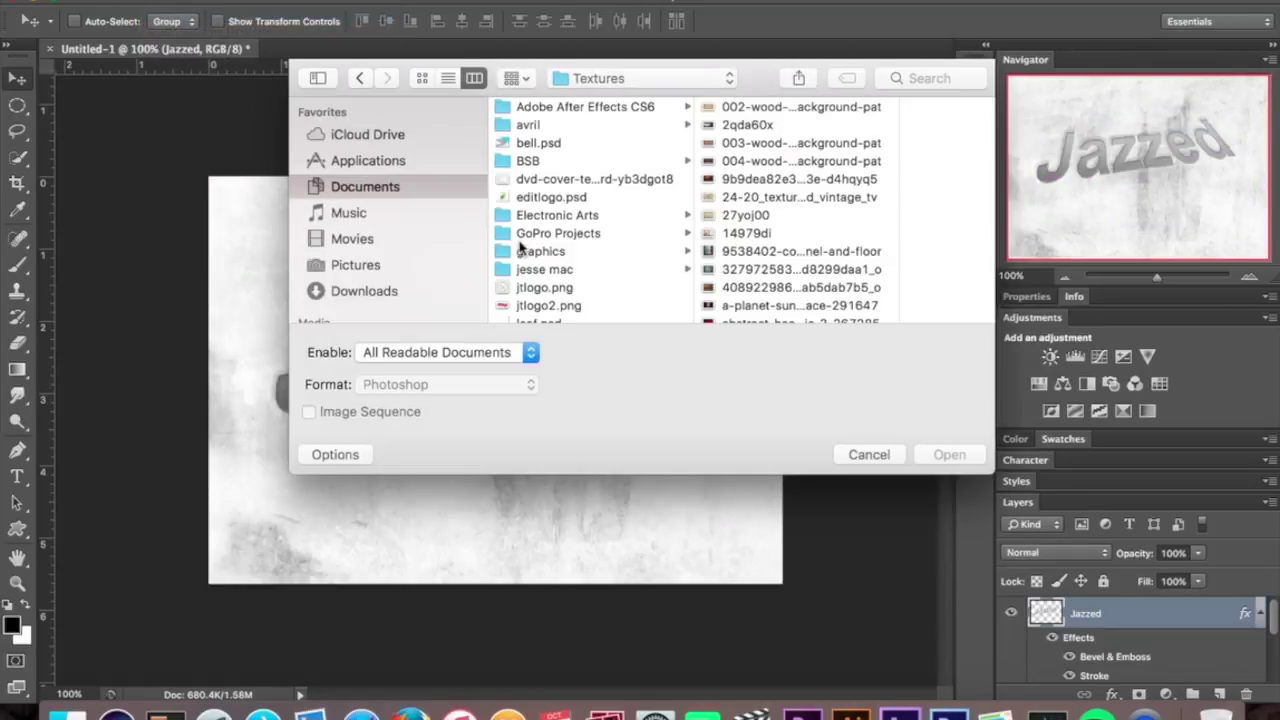
pyautogui.scroll(-5, 706, 294)
pyautogui.scroll(-10, 706, 294)
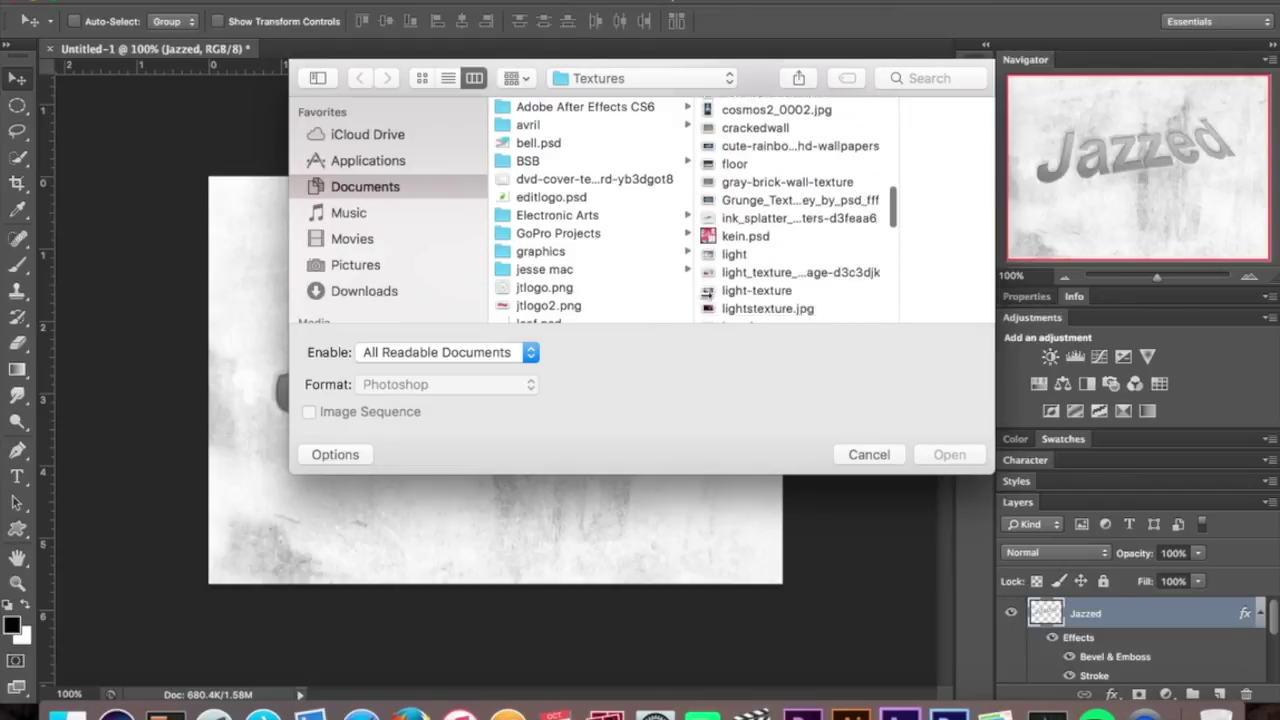
pyautogui.click(779, 277)
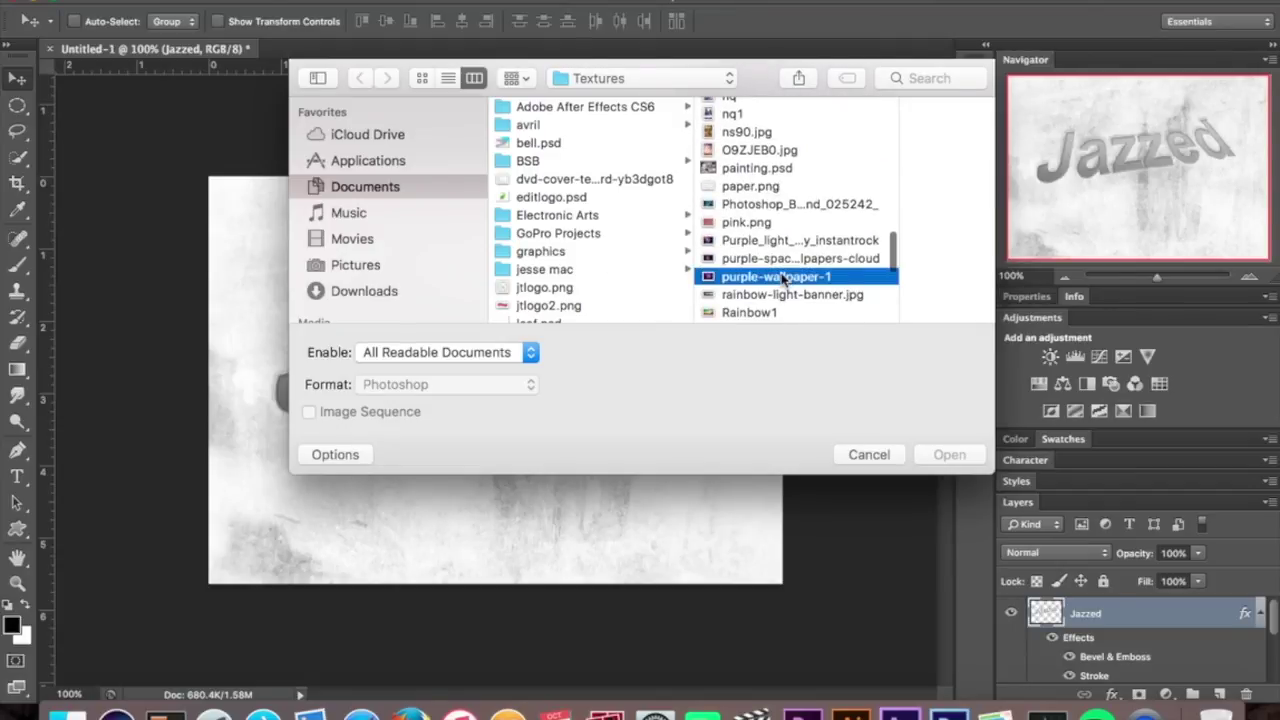
pyautogui.press('Up')
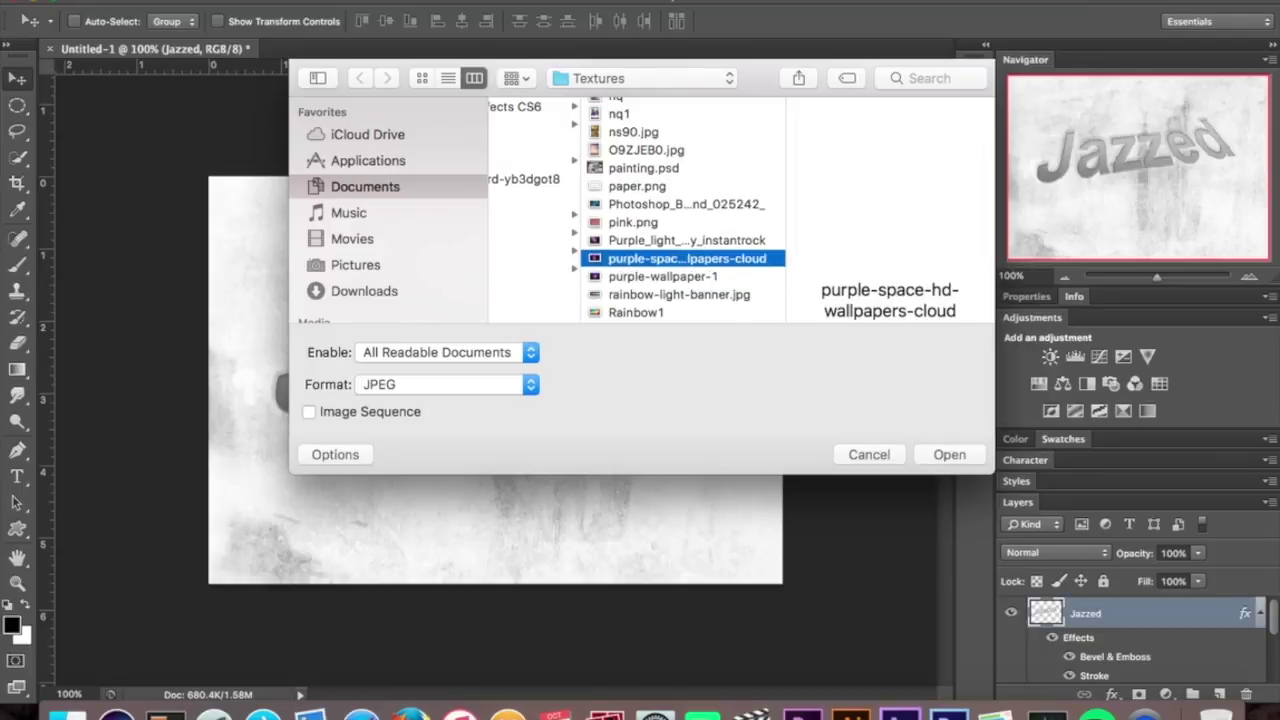
pyautogui.press('Down')
pyautogui.press('Down')
pyautogui.press('Down')
pyautogui.press('Down')
pyautogui.press('Down')
pyautogui.press('Down')
pyautogui.press('Down')
pyautogui.press('Down')
pyautogui.press('Down')
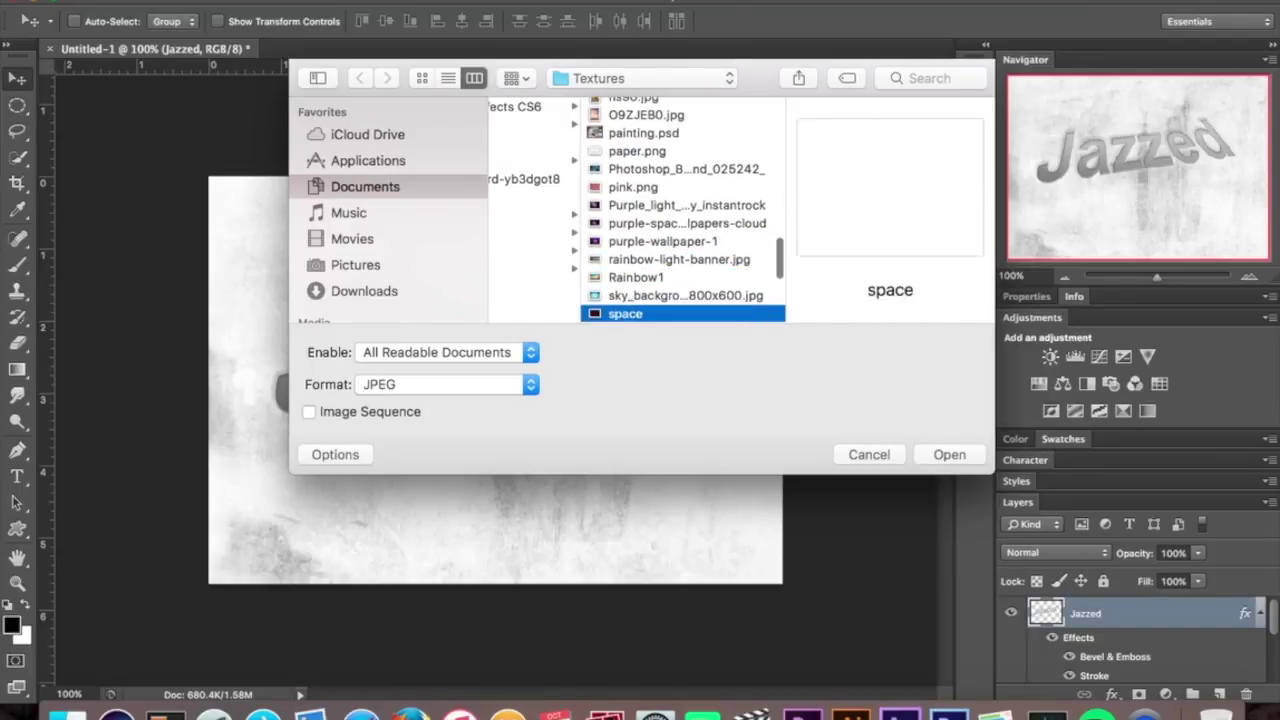
pyautogui.press('Up')
pyautogui.press('Up')
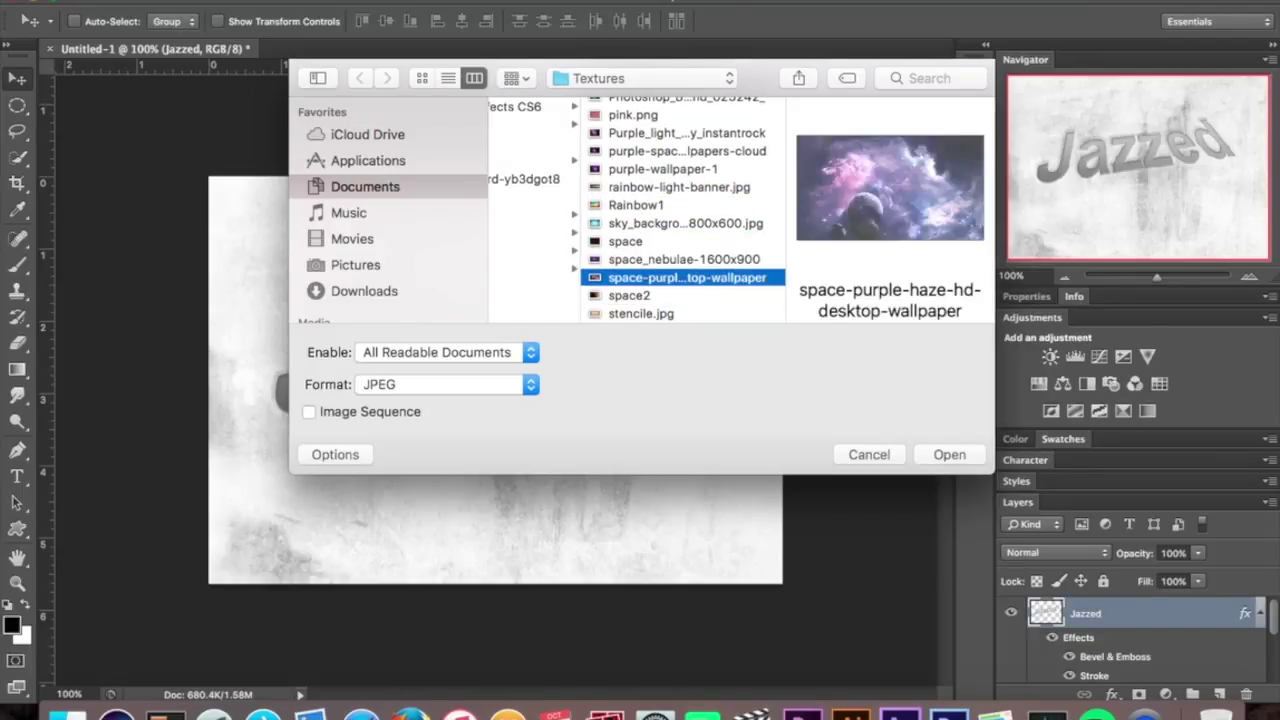
pyautogui.press('Return')
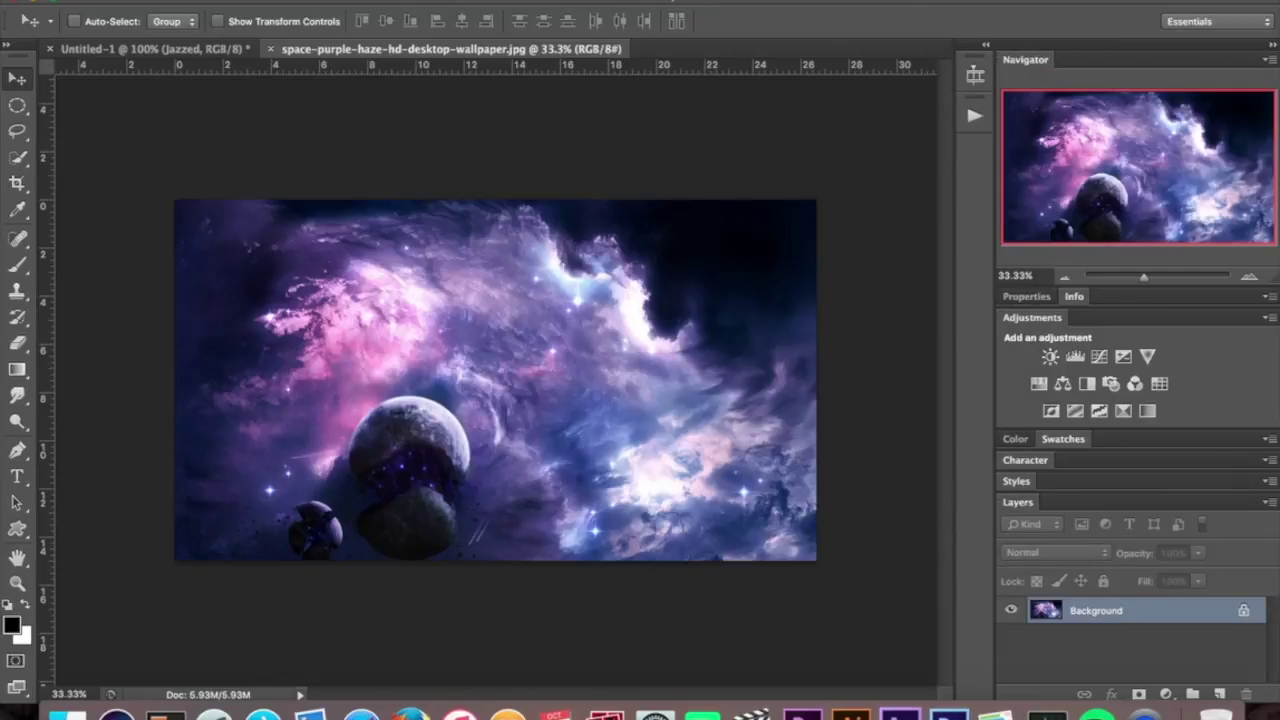
# Step: Cut the whole purple haze image, close its file without saving, and paste it above the Jazzed layer
pyautogui.press('super+a')
pyautogui.press('BackSpace')
pyautogui.press('super+d')
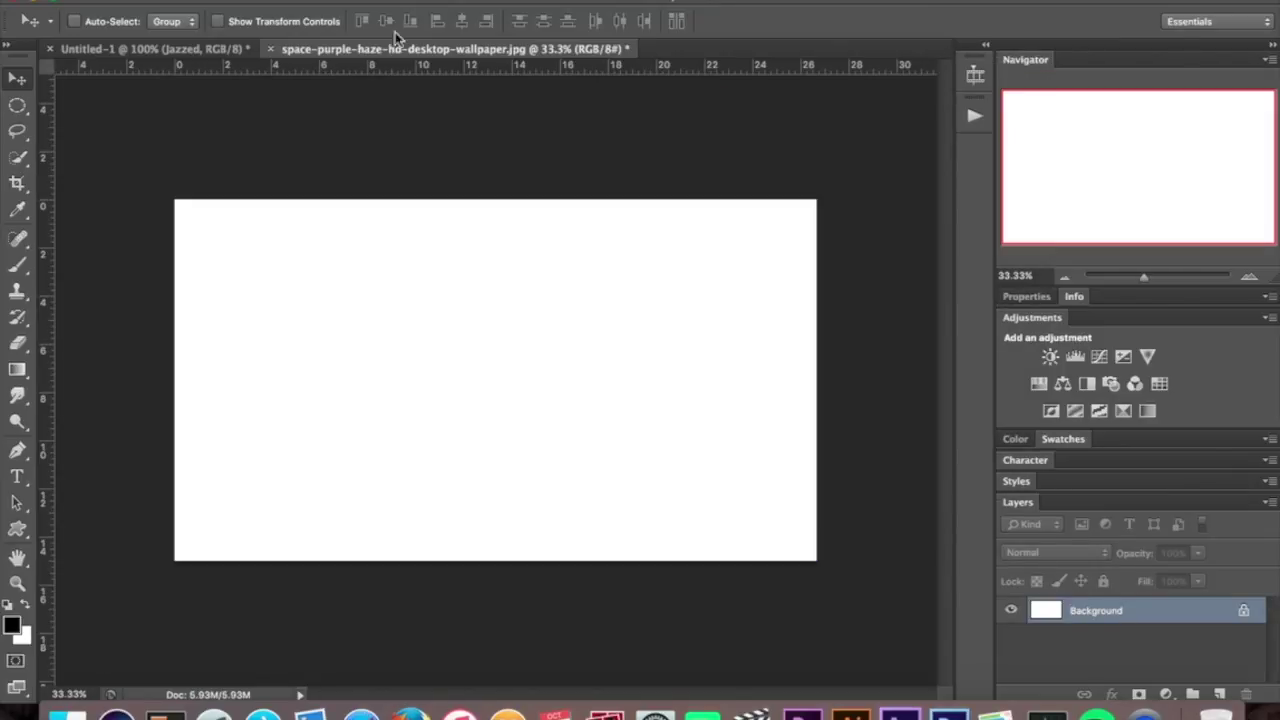
pyautogui.click(270, 48)
pyautogui.click(557, 247)
pyautogui.press('super+v')
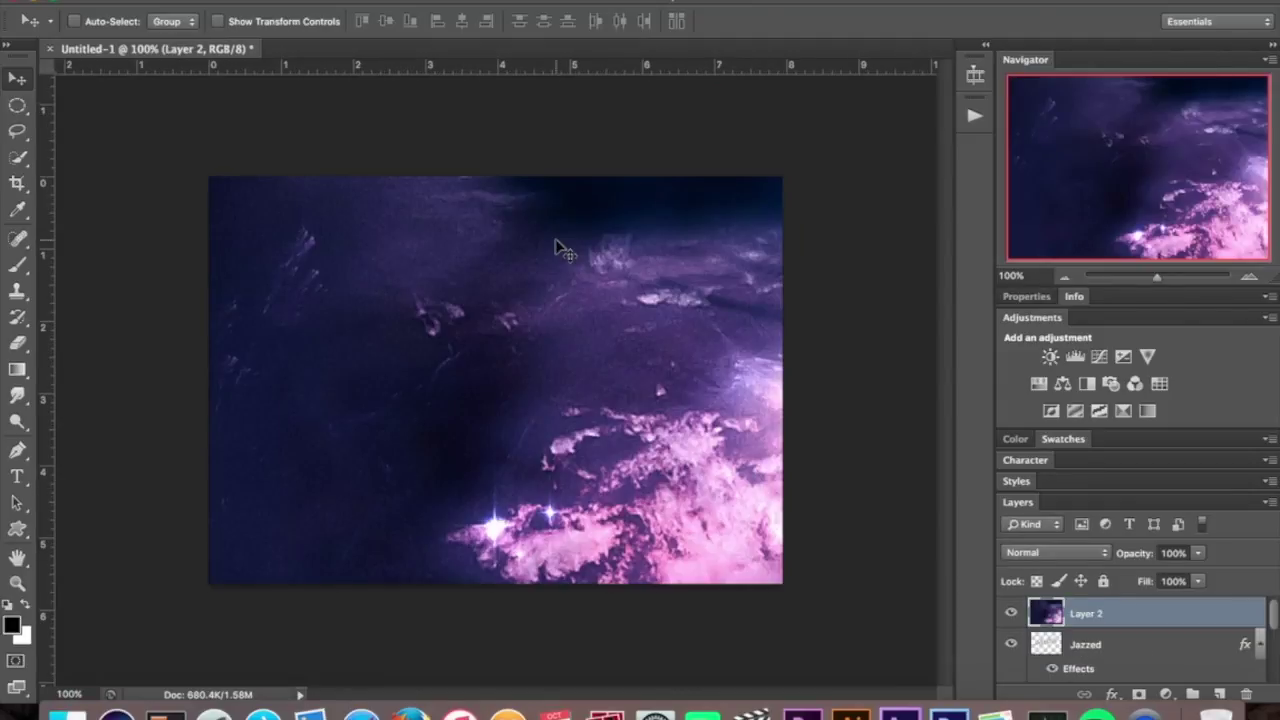
# Step: Scale the pasted purple haze layer down to about 25% from its upper-left corner
pyautogui.press('super+t')
pyautogui.click(1067, 276)
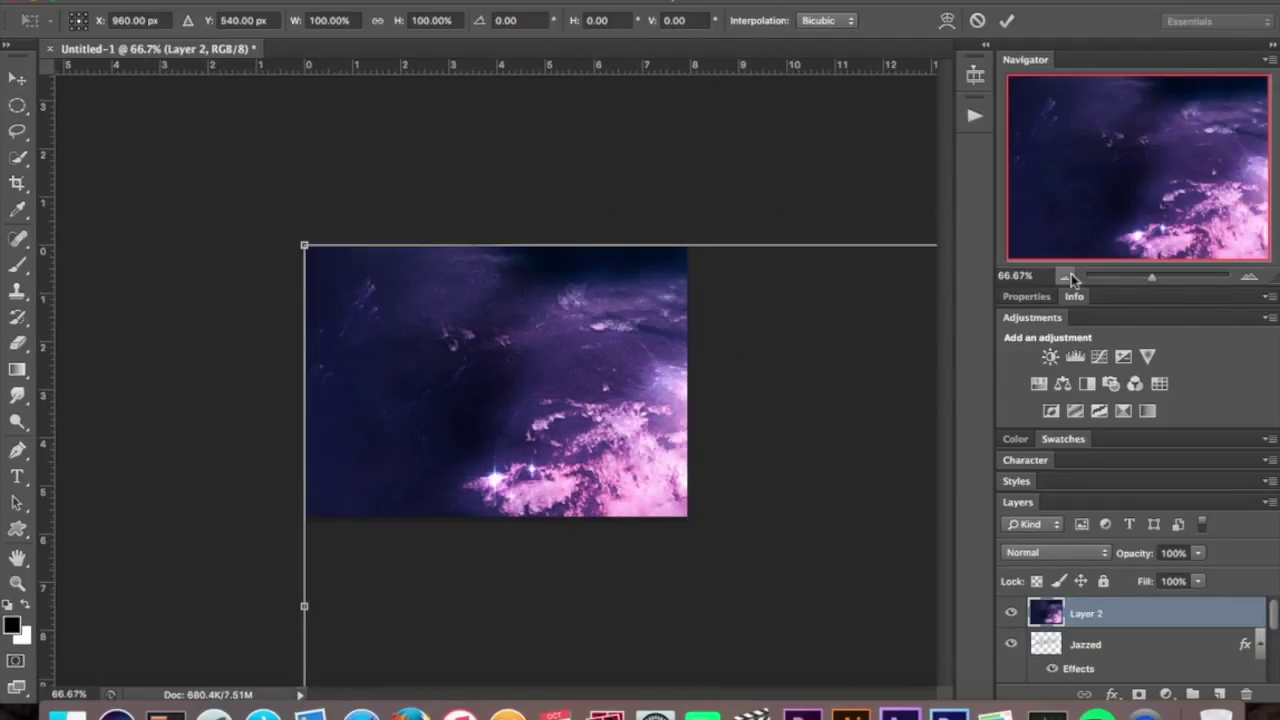
pyautogui.click(1067, 276)
pyautogui.click(1067, 276)
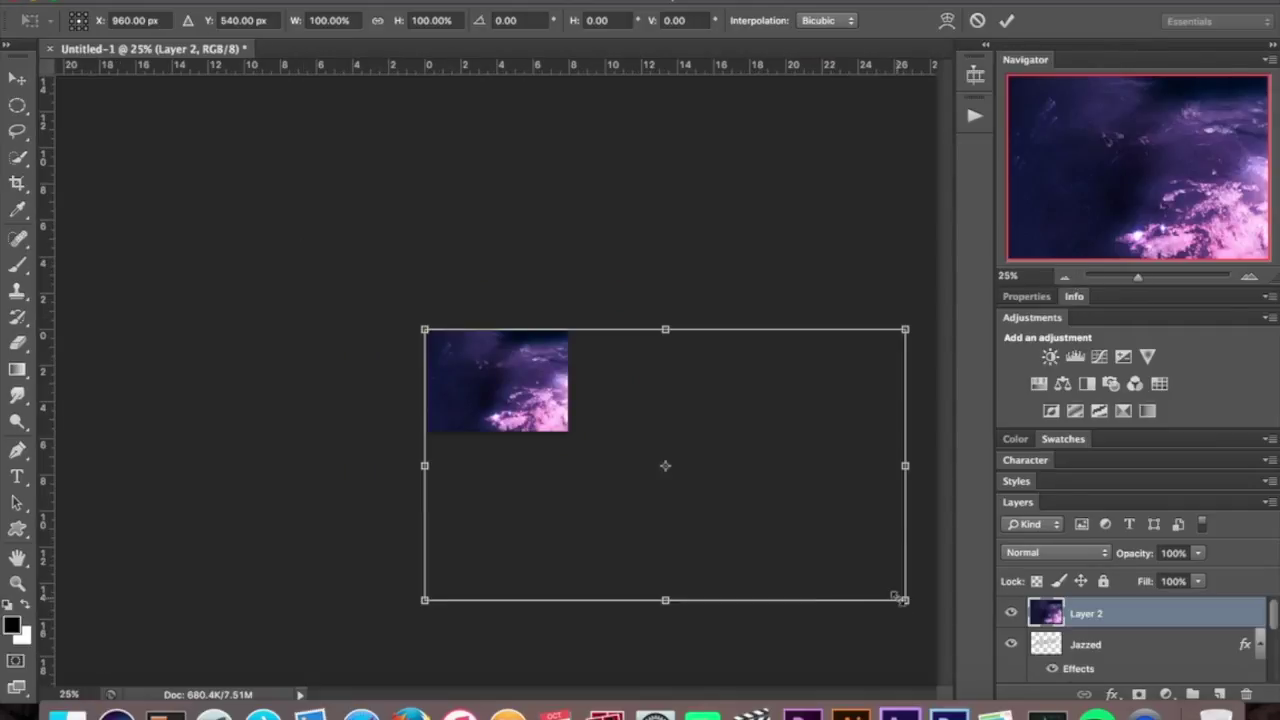
pyautogui.moveTo(903, 598); pyautogui.dragTo(514, 434)
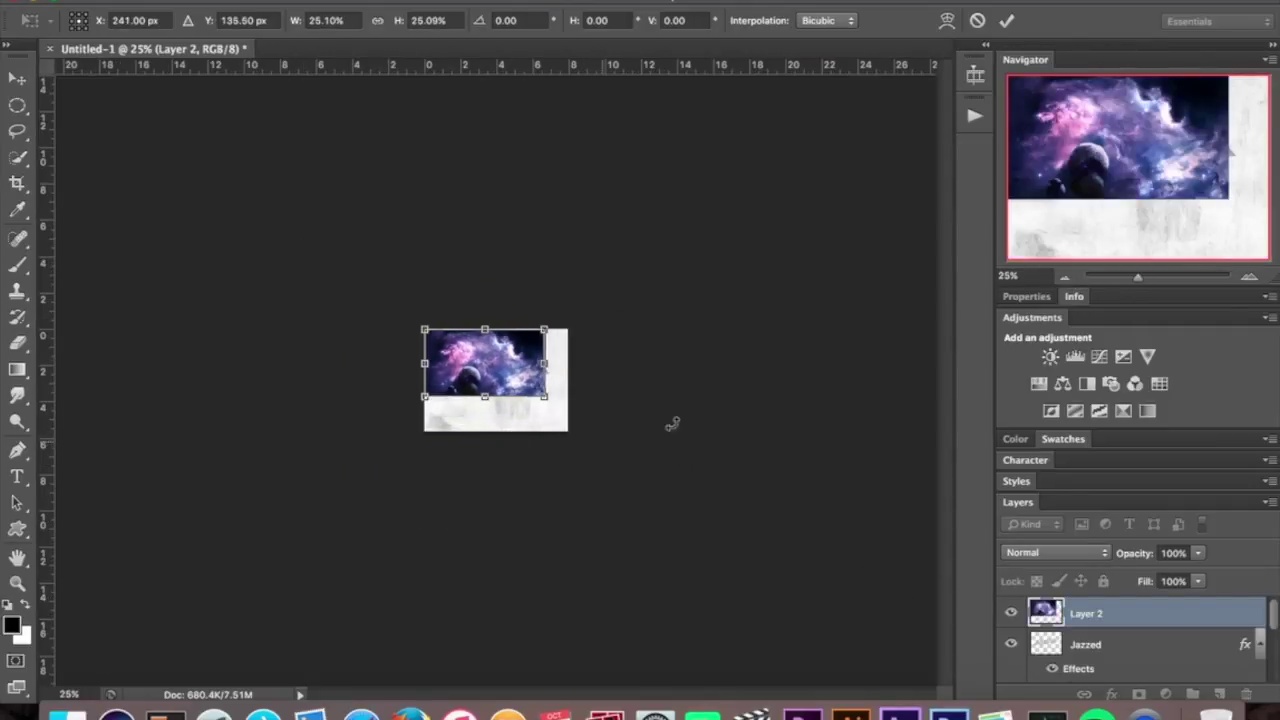
pyautogui.click(1249, 276)
pyautogui.click(1249, 276)
pyautogui.click(1249, 276)
pyautogui.click(1249, 276)
pyautogui.press('Return')
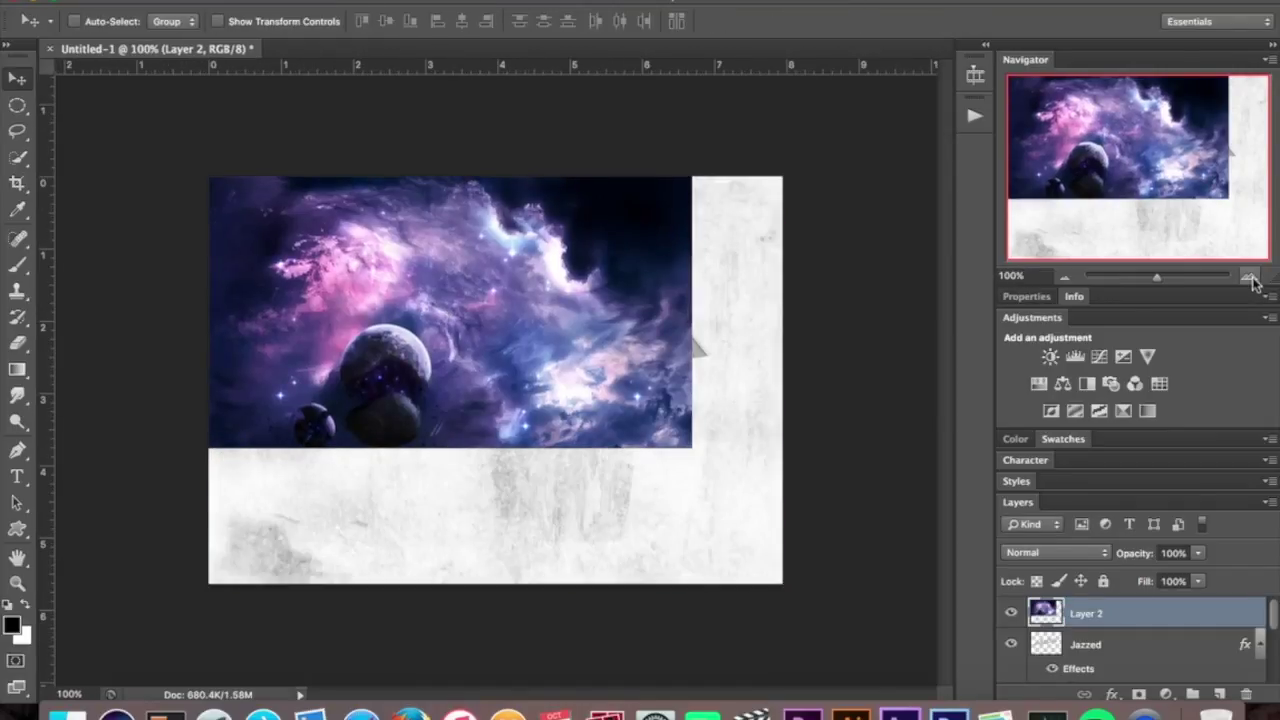
# Step: Shift the purple haze layer horizontally to X 256 px so it spans the Jazzed lettering
pyautogui.hotkey('ctrl', 't')
pyautogui.press('Right')
pyautogui.press('Right')
pyautogui.press('Right')
pyautogui.press('Right')
pyautogui.press('Right')
pyautogui.press('Right')
pyautogui.press('Right')
pyautogui.press('Right')
pyautogui.press('Right')
pyautogui.press('Right')
pyautogui.press('Right')
pyautogui.press('Right')
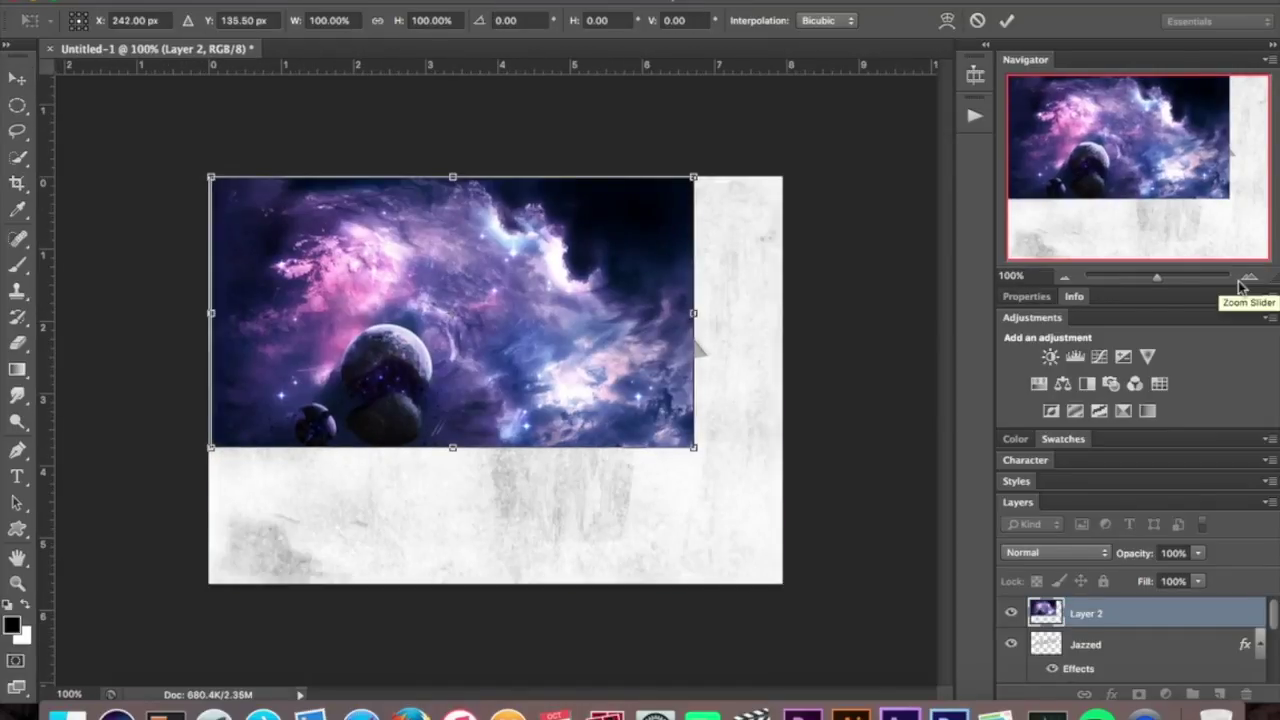
pyautogui.press('Right')
pyautogui.press('Right')
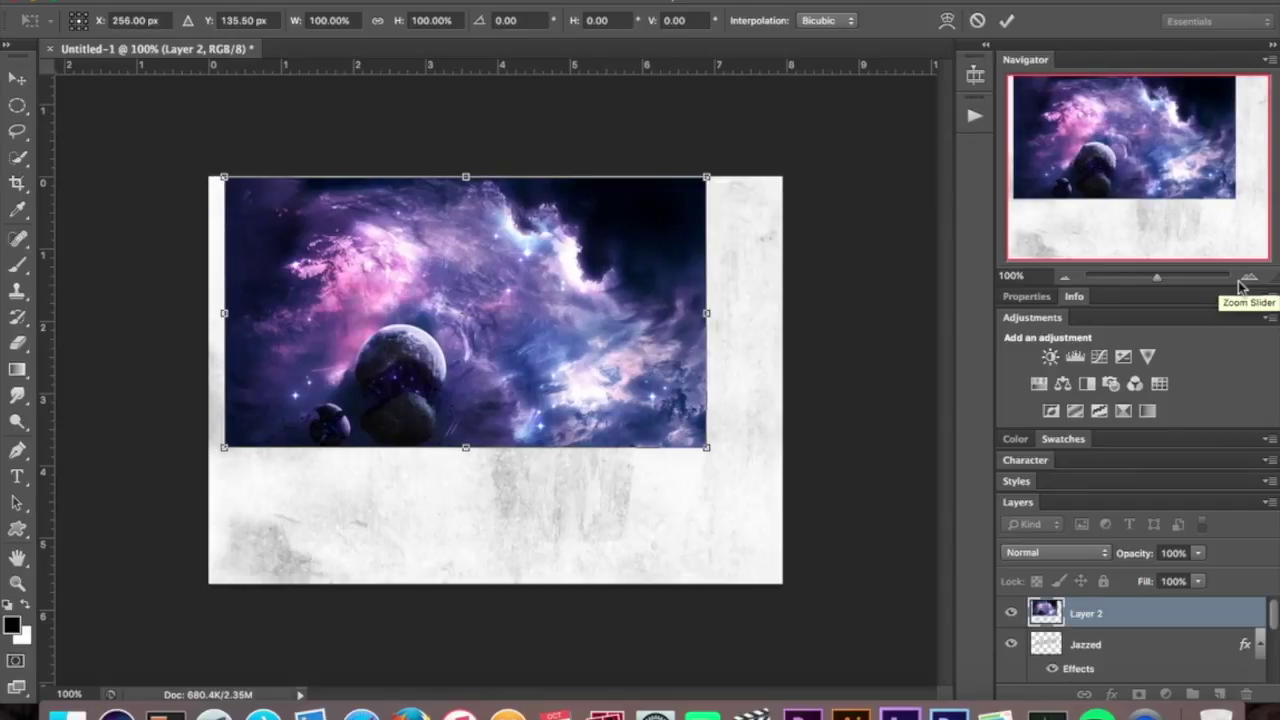
pyautogui.press('Return')
# Step: Try Screen blending on the purple haze layer, and set its blend mode to Overlay
pyautogui.click(1105, 556)
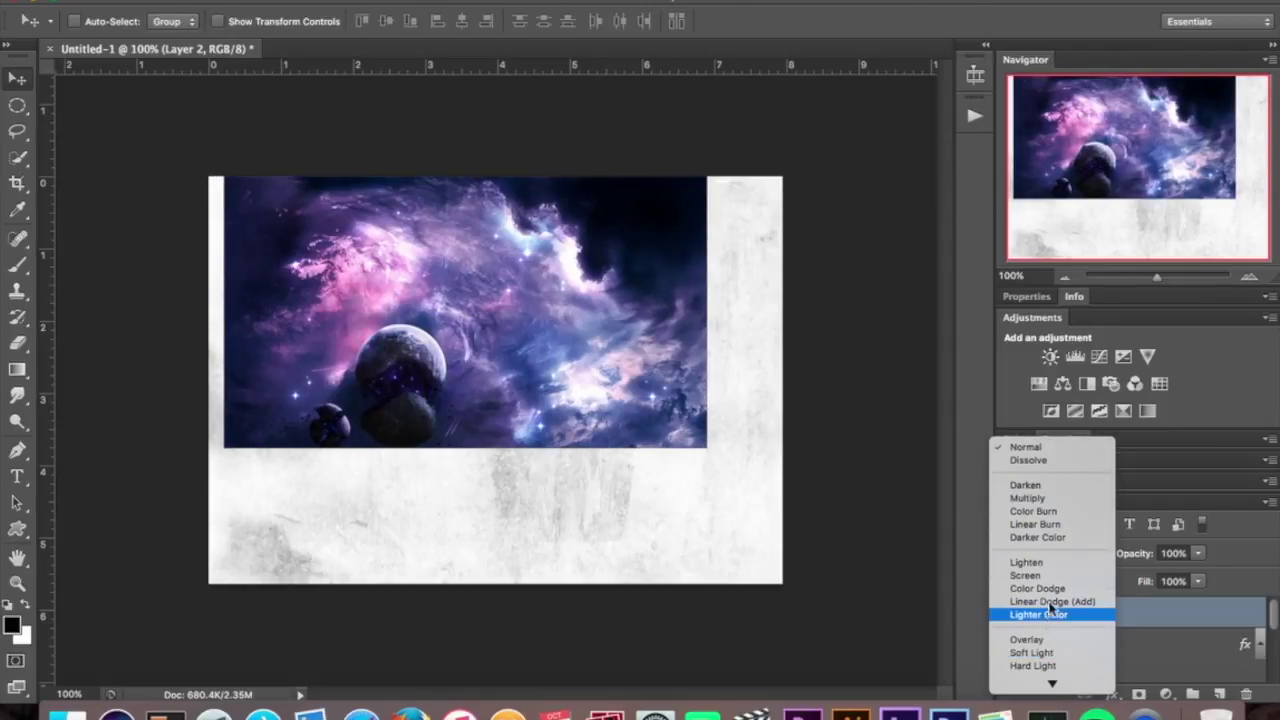
pyautogui.click(1051, 575)
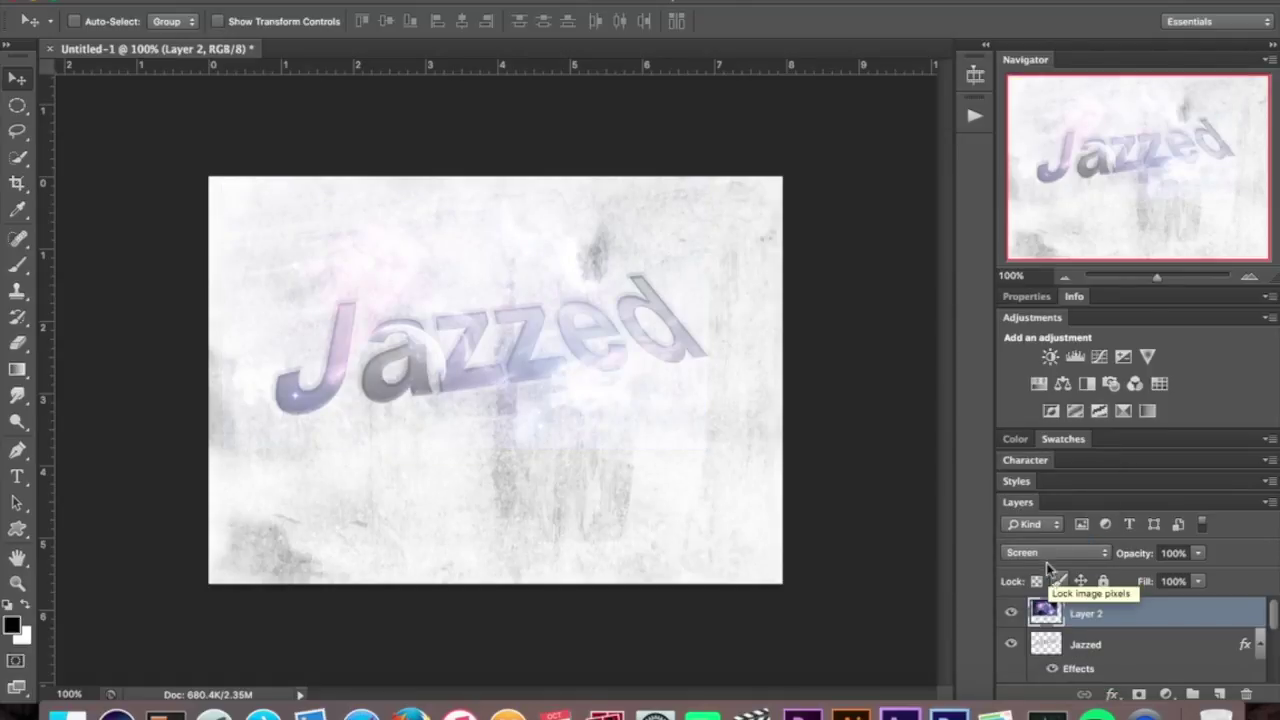
pyautogui.click(1050, 556)
pyautogui.click(1055, 623)
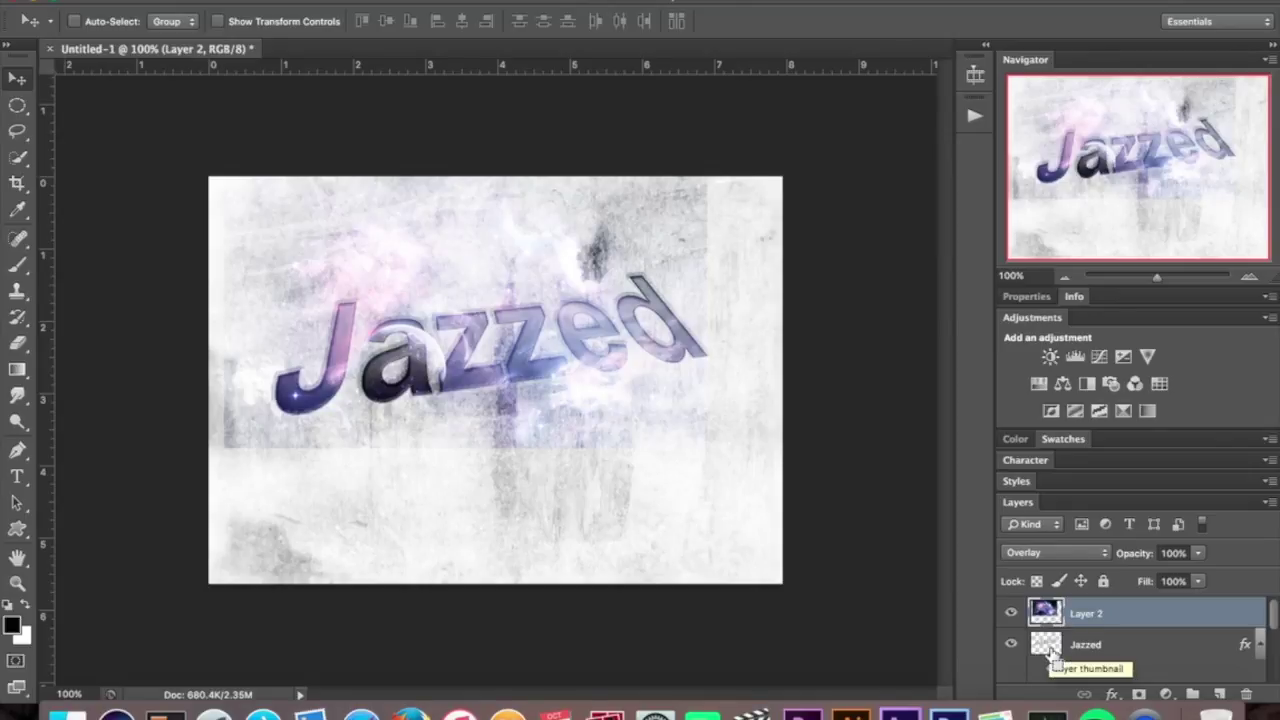
# Step: Mask the purple haze layer to the outline of the Jazzed lettering and nudge it slightly upward
pyautogui.keyDown('ctrl'); pyautogui.click(1051, 652); pyautogui.keyUp('ctrl')
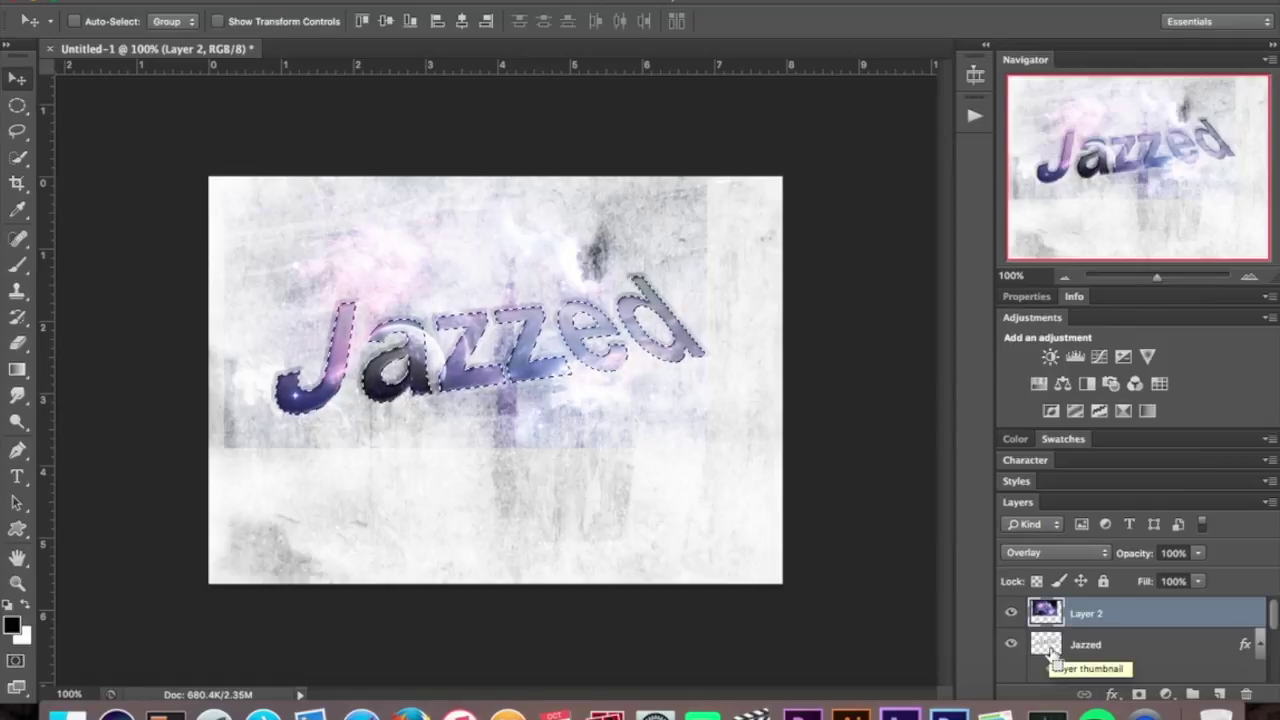
pyautogui.click(1139, 694)
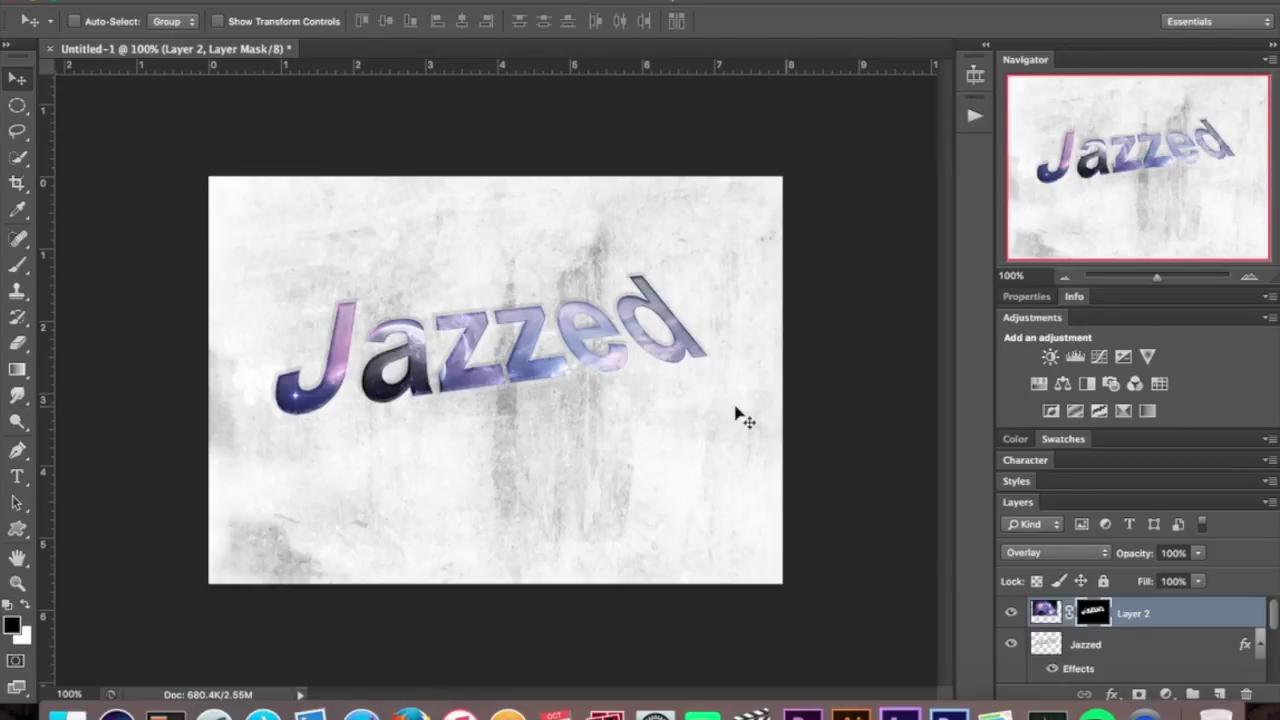
pyautogui.moveTo(690, 365)
pyautogui.mouseDown()
pyautogui.moveTo(692, 282)
pyautogui.moveTo(692, 360)
pyautogui.mouseUp()
# Step: Try Soft Light and Screen blending on the masked purple haze layer, and return its blend mode to Overlay
pyautogui.click(1023, 553)
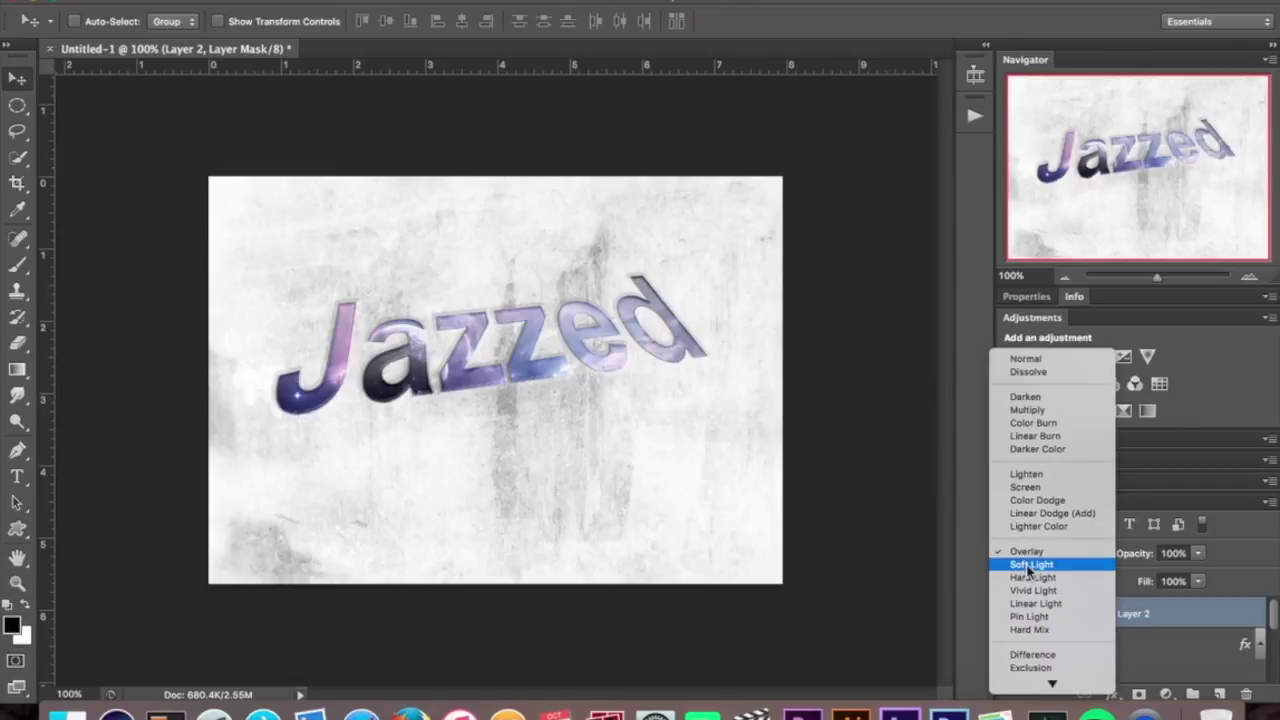
pyautogui.click(1033, 571)
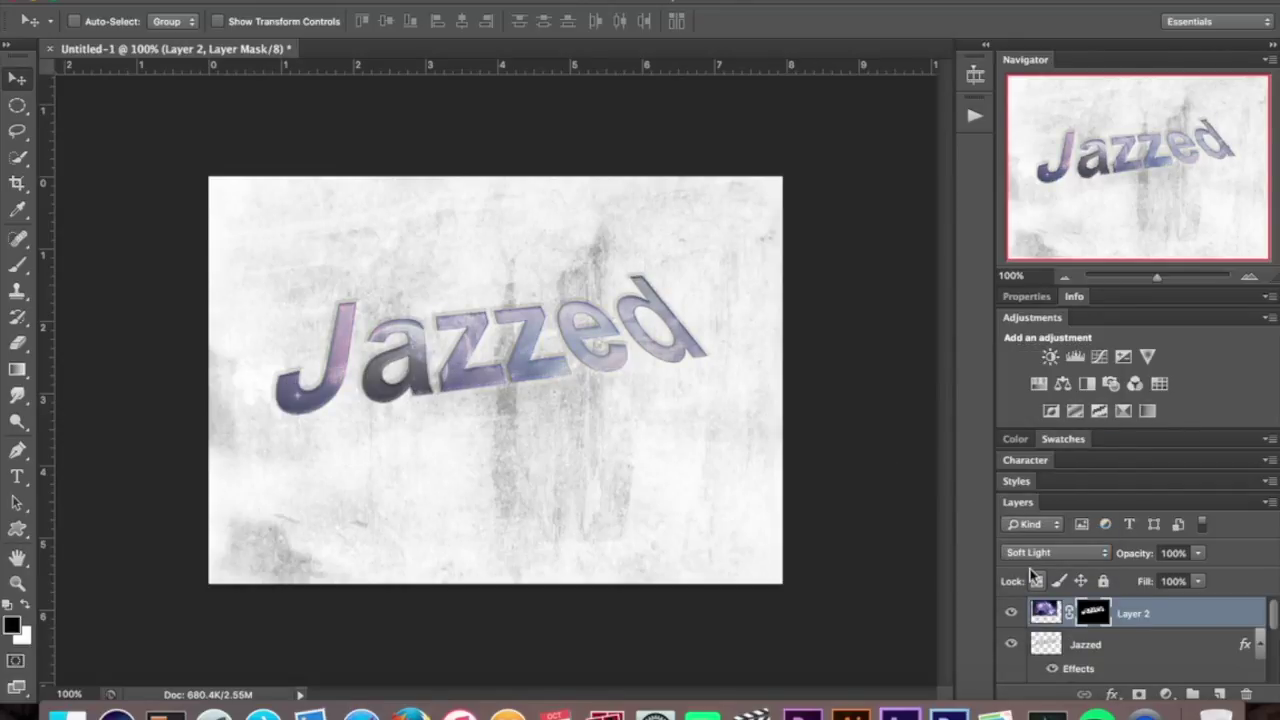
pyautogui.click(1030, 553)
pyautogui.click(1040, 476)
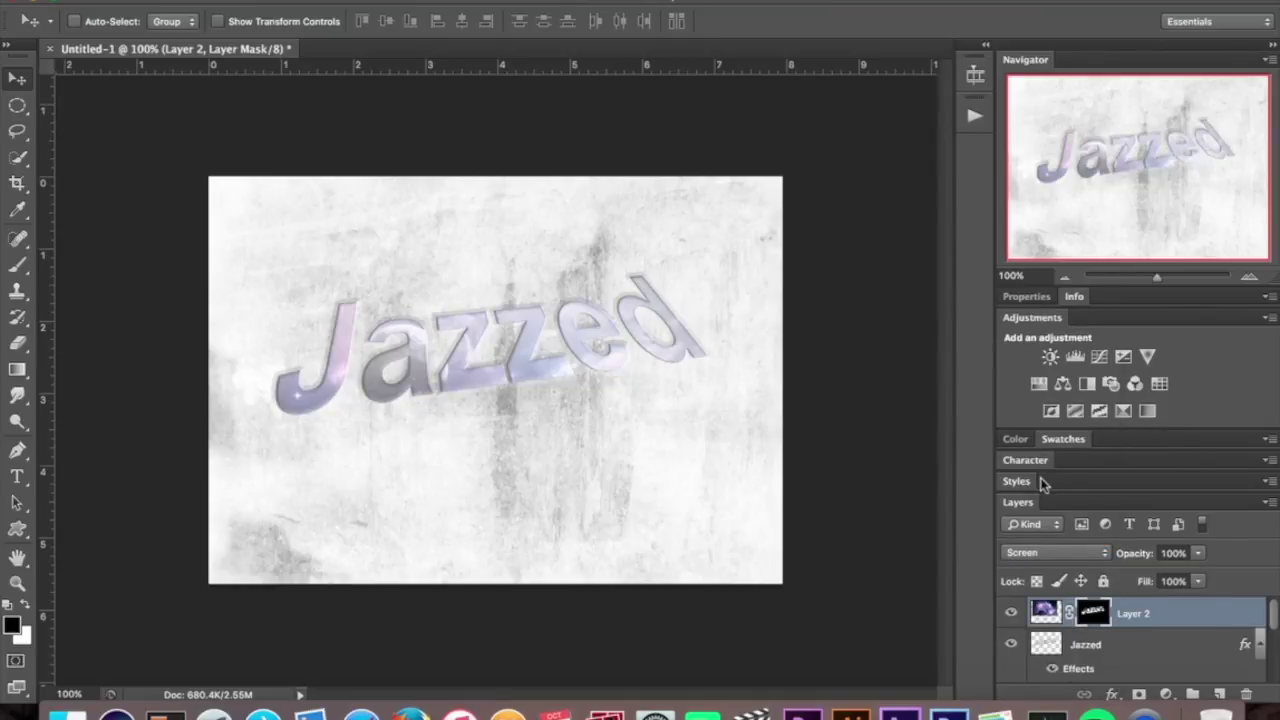
pyautogui.click(1060, 555)
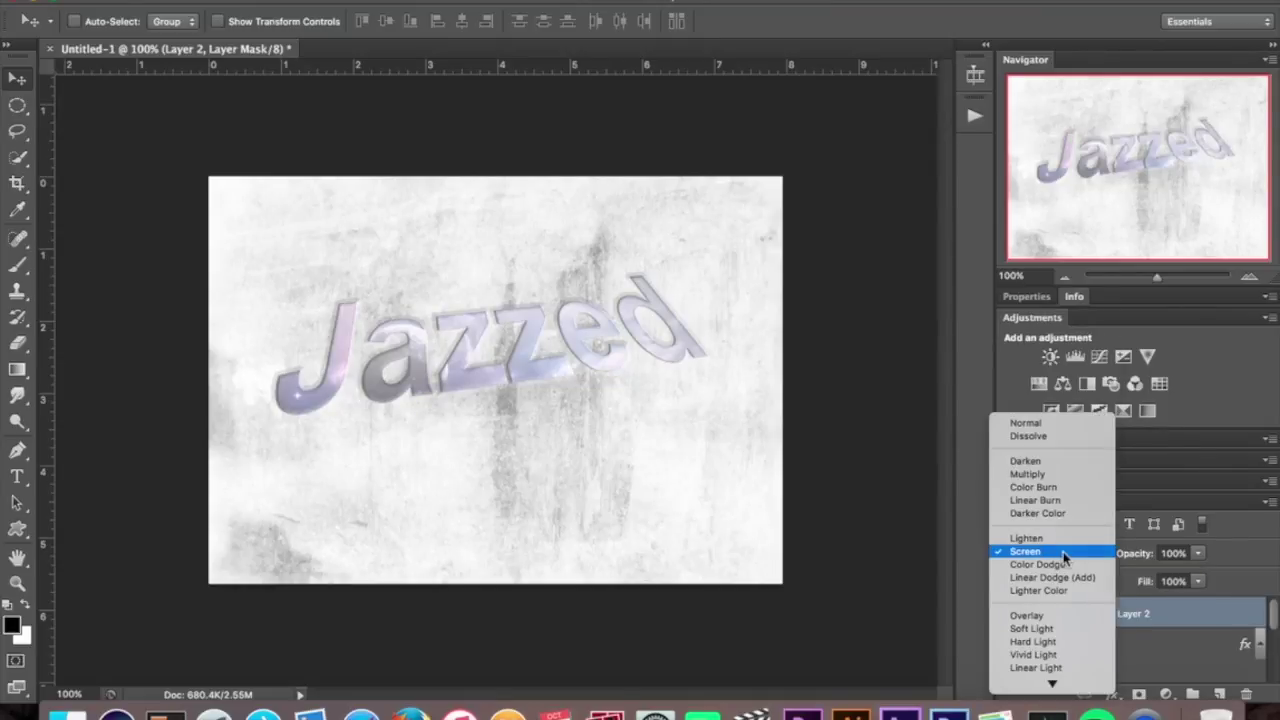
pyautogui.click(1068, 612)
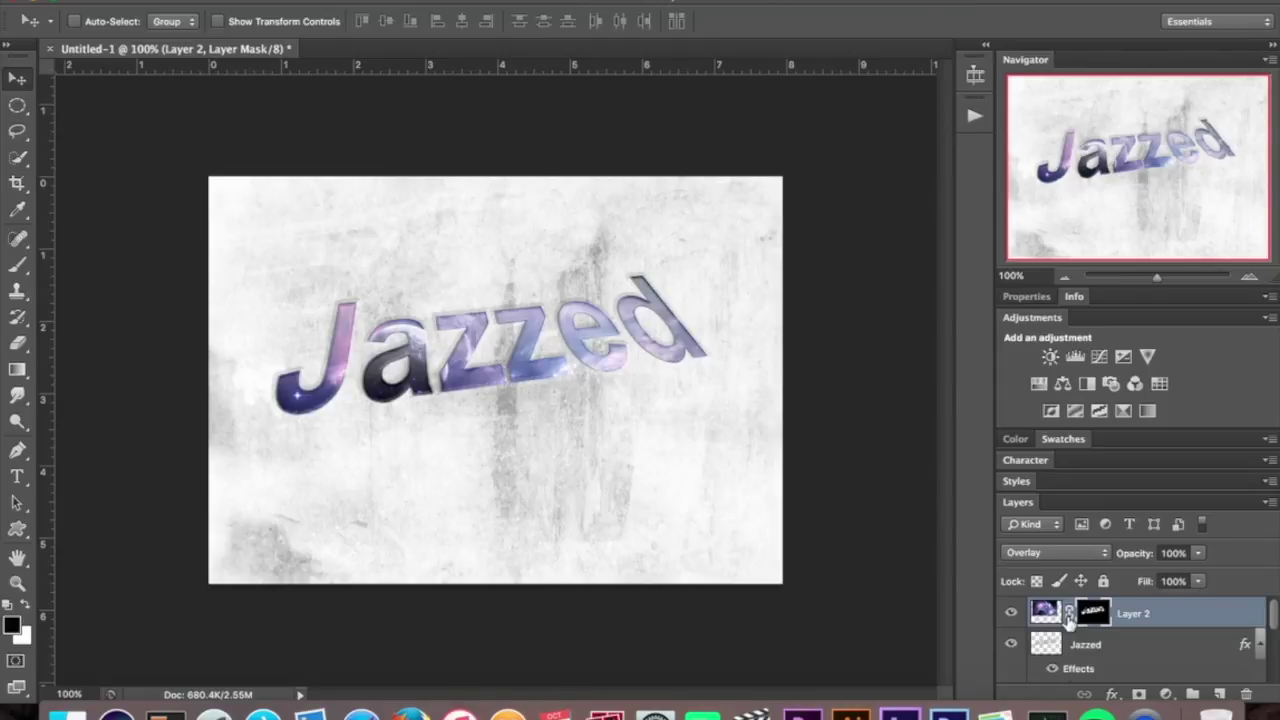
# Step: Activate the Brush tool and look through the brush presets and the list of installed brush libraries
pyautogui.click(18, 264)
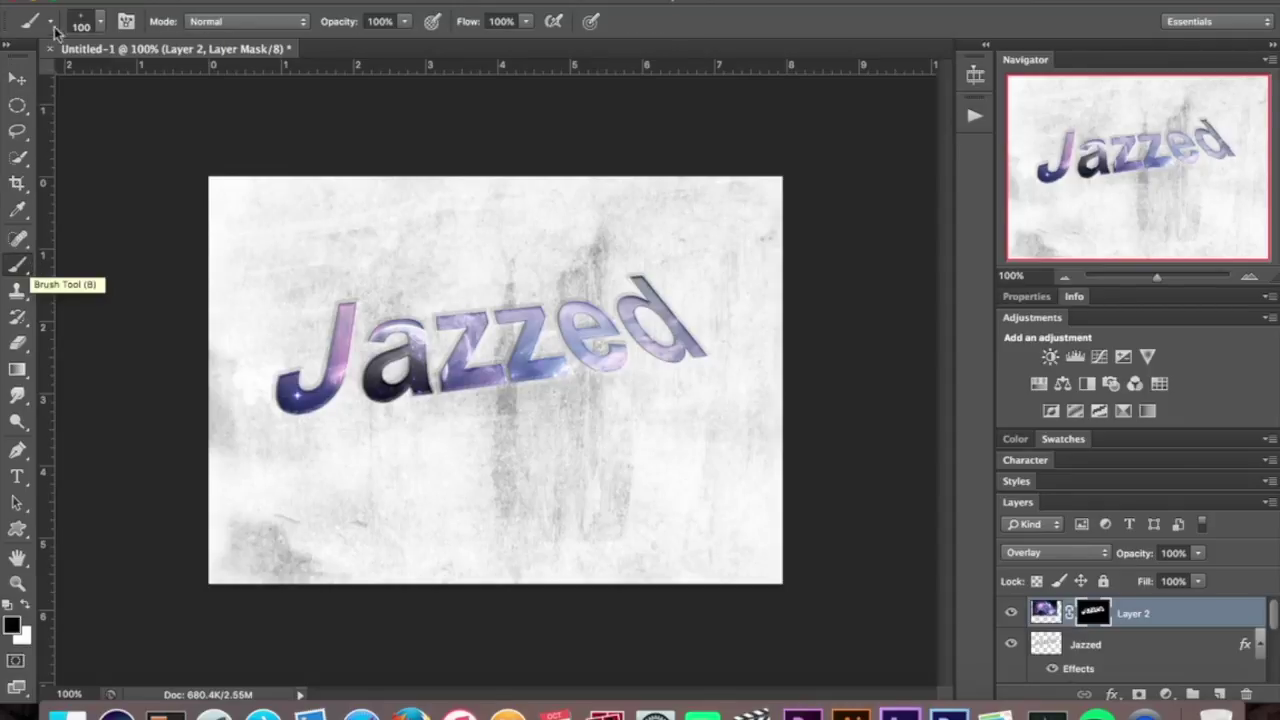
pyautogui.click(101, 24)
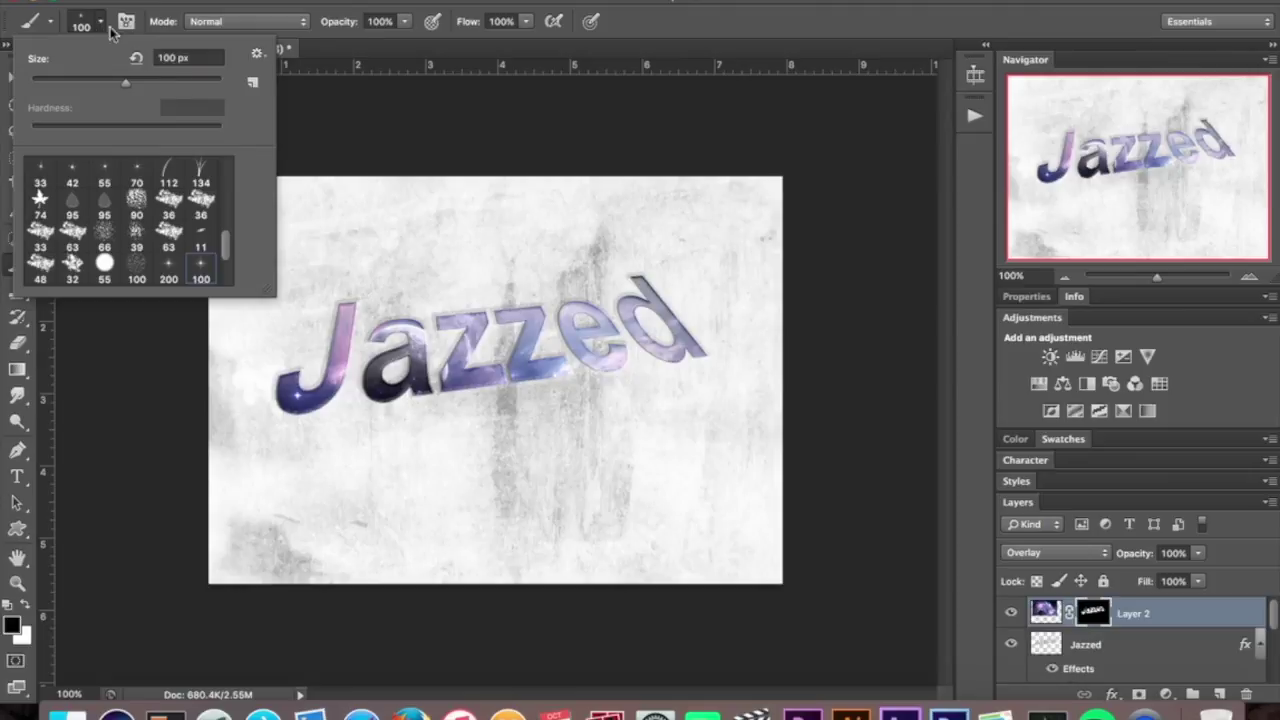
pyautogui.click(257, 53)
pyautogui.scroll(-3, 380, 400)
pyautogui.scroll(-5, 448, 500)
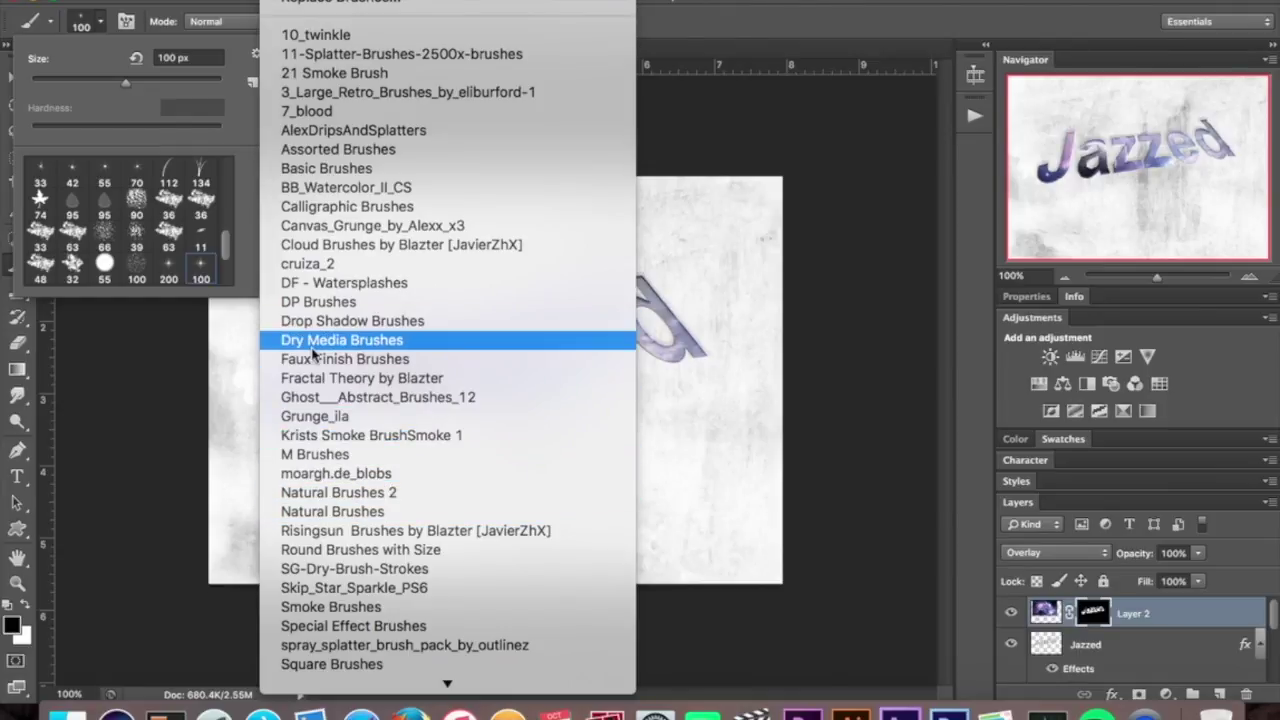
pyautogui.click(104, 24)
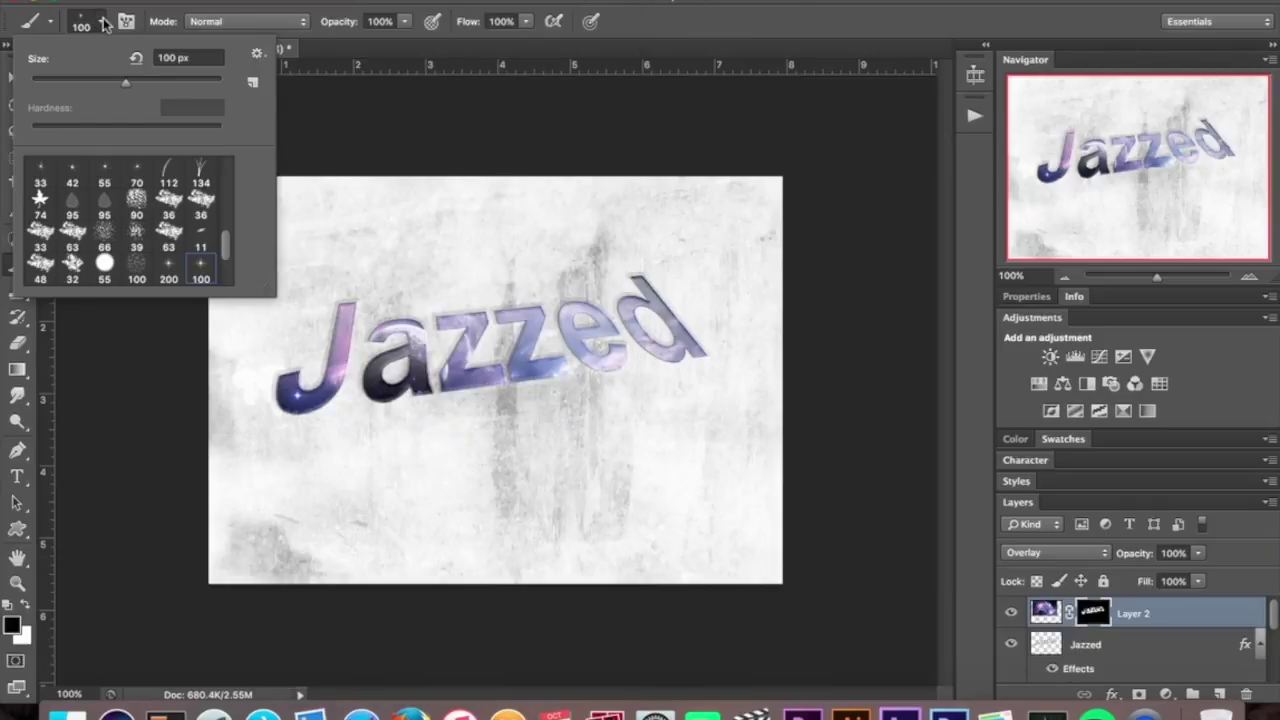
pyautogui.click(104, 24)
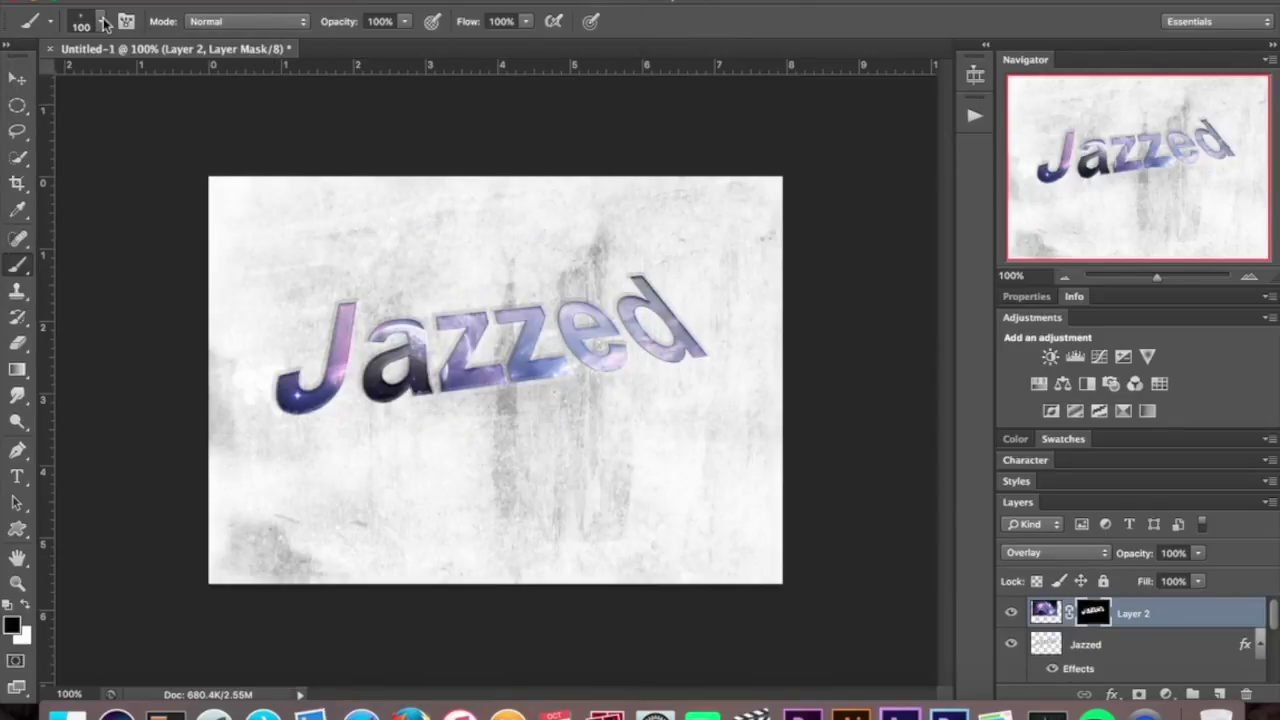